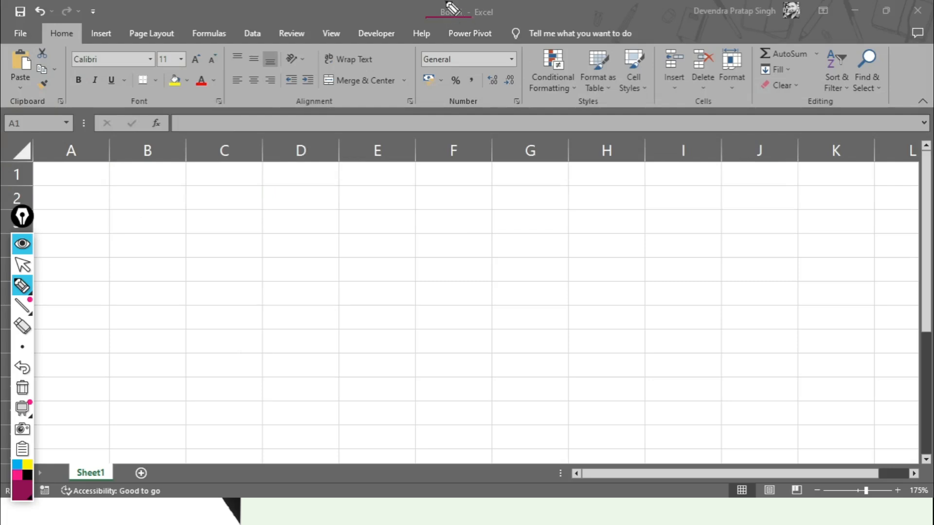
# Step: Mark the Sheet1 tab, column headings A to C and row numbers 1 to 3 with the annotation pen
pyautogui.moveTo(106, 470); pyautogui.dragTo(140, 453)
pyautogui.moveTo(80, 149)
pyautogui.mouseDown()
pyautogui.moveTo(175, 140)
pyautogui.moveTo(241, 158)
pyautogui.mouseUp()
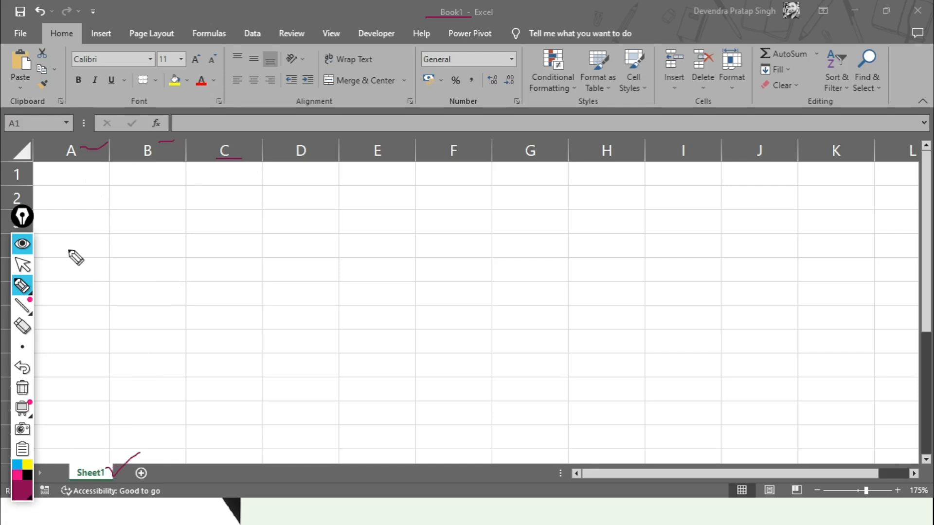
pyautogui.moveTo(14, 222); pyautogui.dragTo(163, 219)
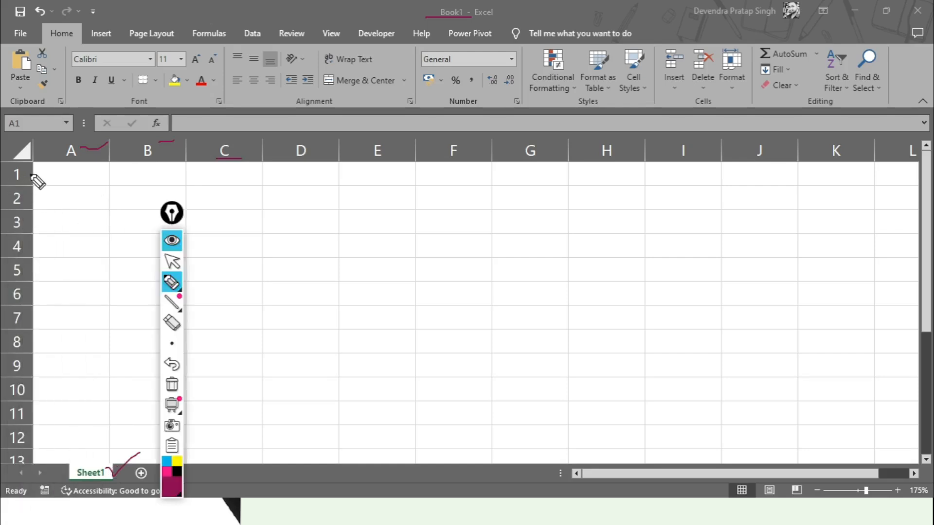
pyautogui.moveTo(24, 174); pyautogui.dragTo(59, 162)
pyautogui.moveTo(28, 199); pyautogui.dragTo(56, 193)
pyautogui.moveTo(25, 223); pyautogui.dragTo(61, 211)
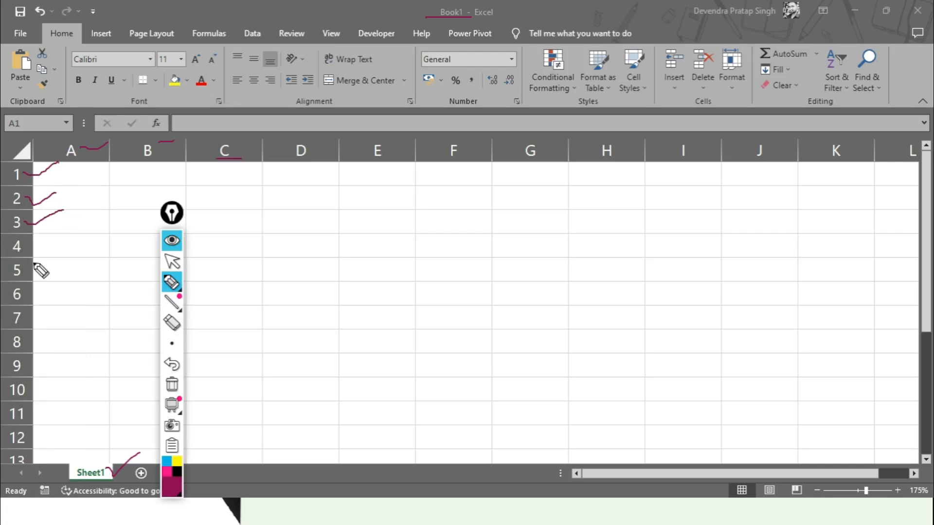
# Step: Go to the last worksheet row in column A and clear all pen annotations from the screen
pyautogui.click(173, 266)
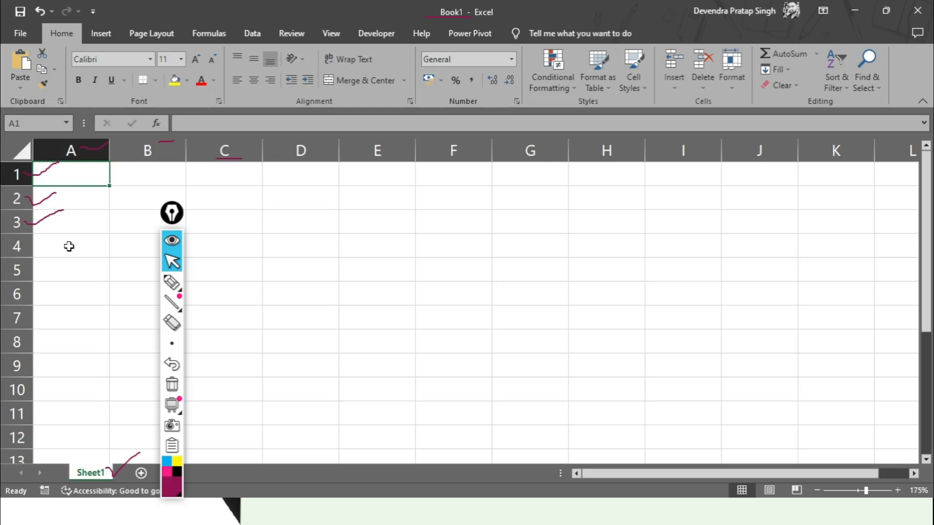
pyautogui.hotkey('ctrl', 'Down')
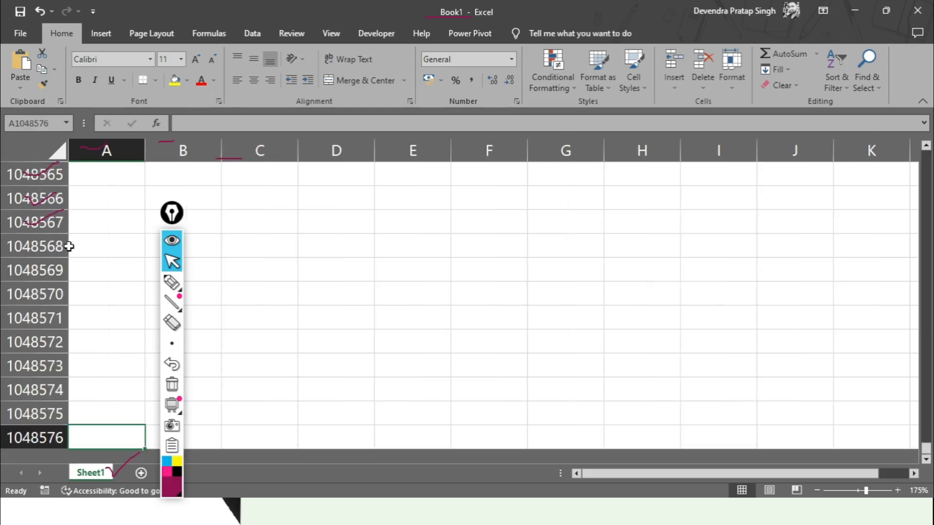
pyautogui.scroll(-3, 69, 246)
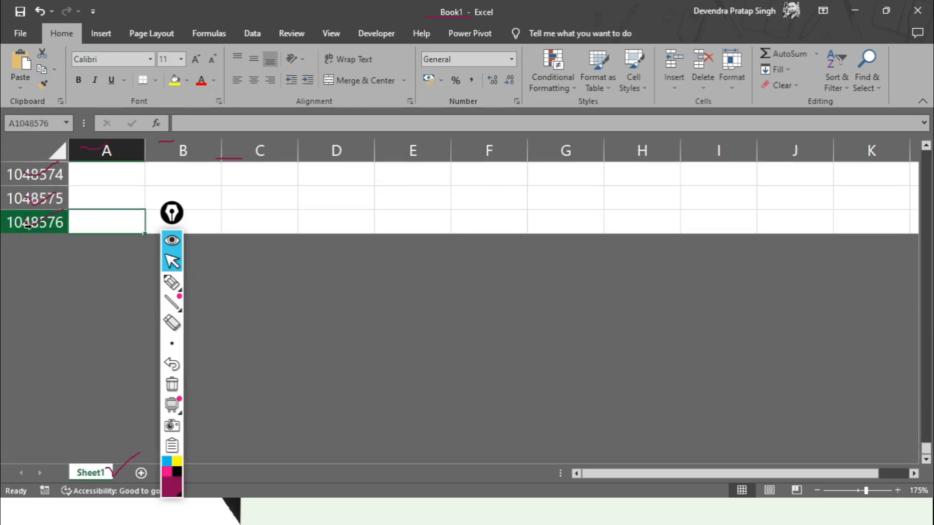
pyautogui.click(172, 385)
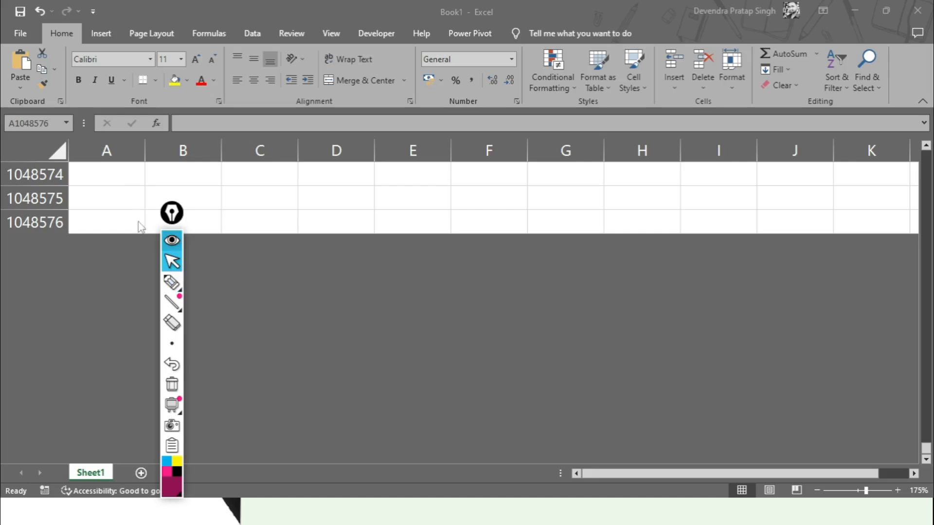
pyautogui.click(122, 181)
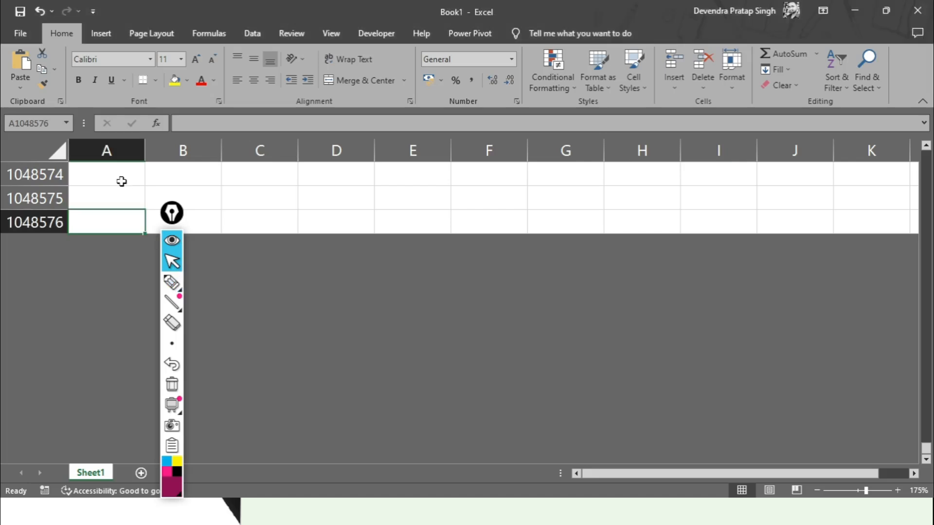
# Step: Enter 16384 in row 1 of the worksheet's last column, XFD
pyautogui.hotkey('ctrl', 'Up')
pyautogui.hotkey('ctrl', 'Right')
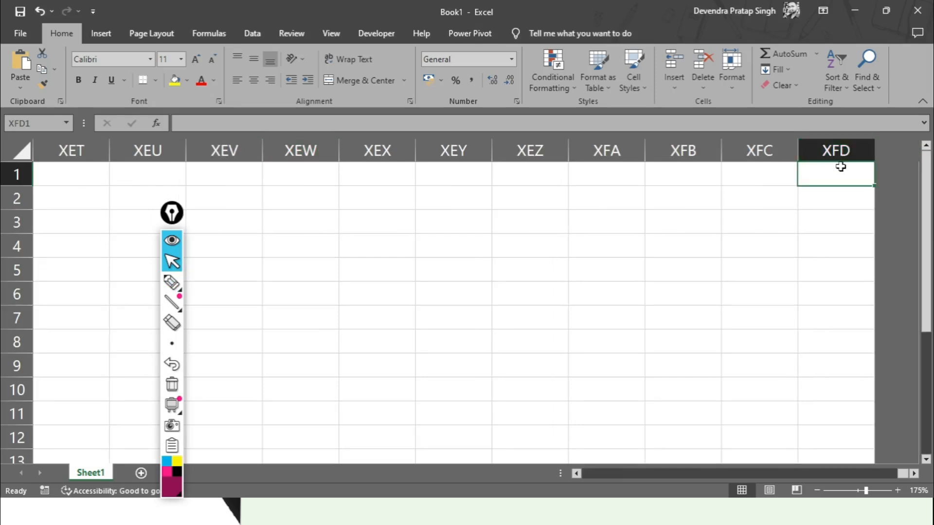
pyautogui.write('163')
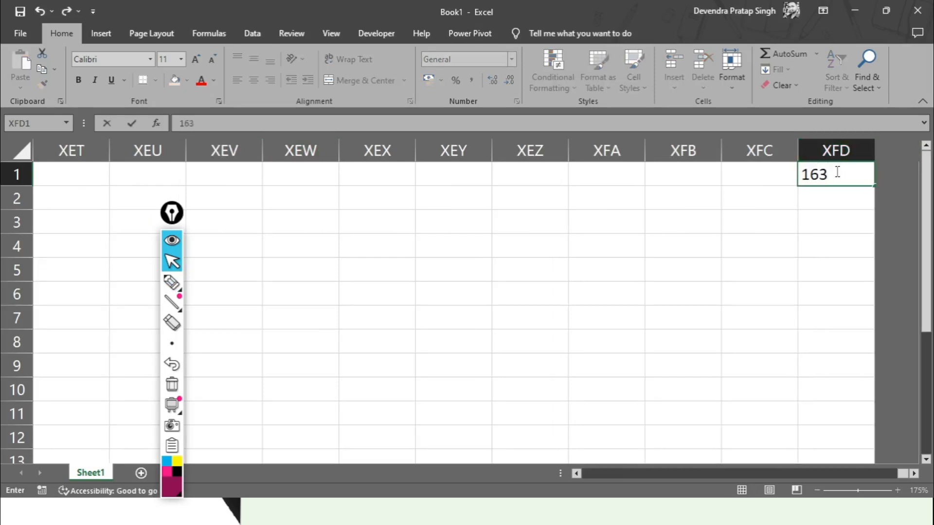
pyautogui.write('84')
pyautogui.press('Return')
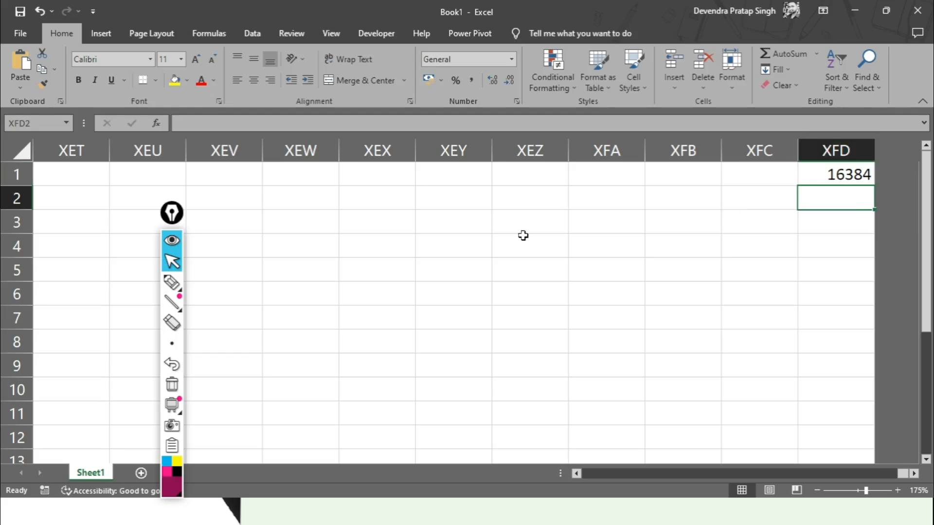
# Step: Return to the start of the sheet and select various single cells across the grid, ending on A1
pyautogui.hotkey('ctrl', 'Home')
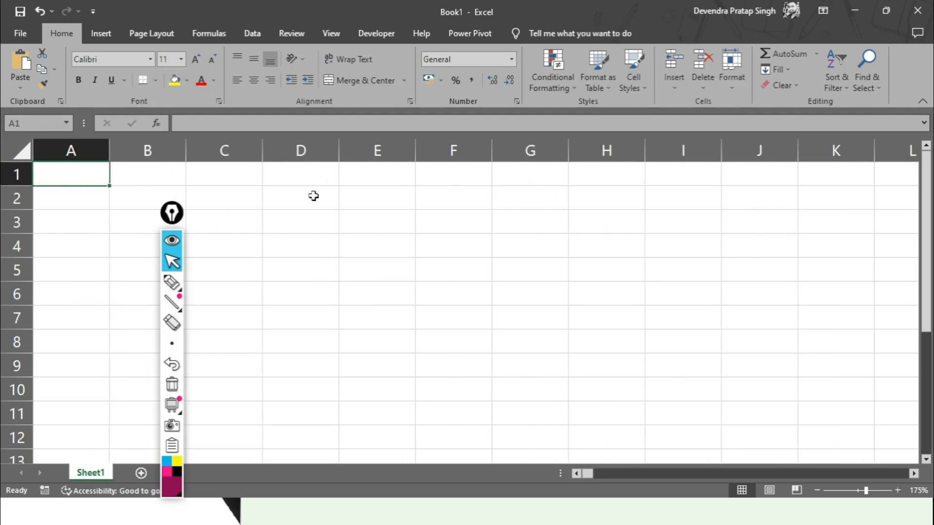
pyautogui.click(390, 242)
pyautogui.click(555, 210)
pyautogui.click(586, 331)
pyautogui.click(421, 200)
pyautogui.click(296, 241)
pyautogui.click(319, 338)
pyautogui.click(464, 215)
pyautogui.click(307, 272)
pyautogui.click(347, 199)
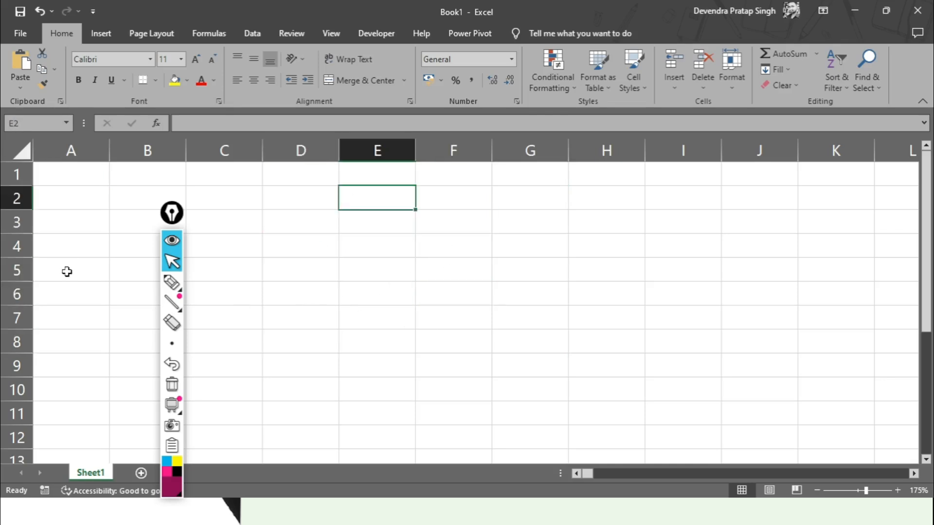
pyautogui.click(69, 179)
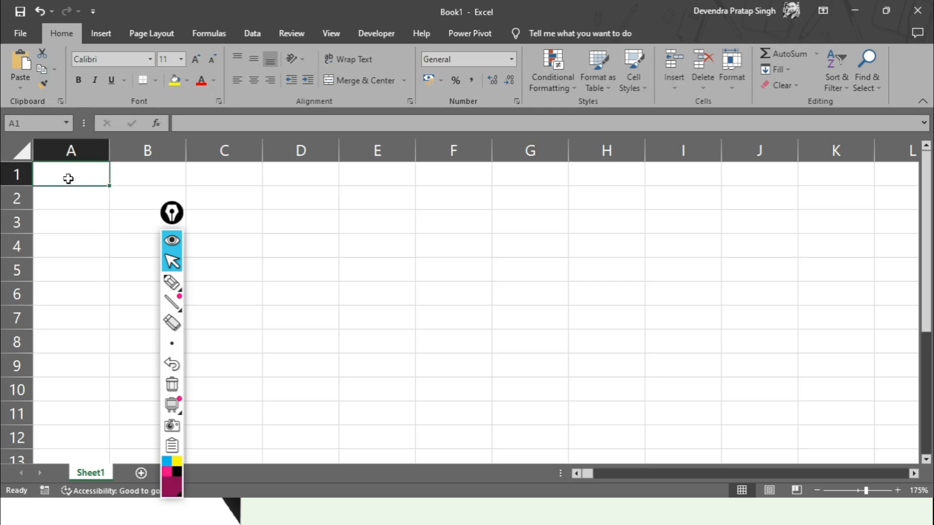
# Step: Switch to the Basic Terms of Excel slide and underline "one cell", "active" and "heavy border" in the Active Cell definition
pyautogui.hotkey('alt', 'Tab')
pyautogui.hotkey('alt', 'Tab')
pyautogui.hotkey('alt', 'Tab')
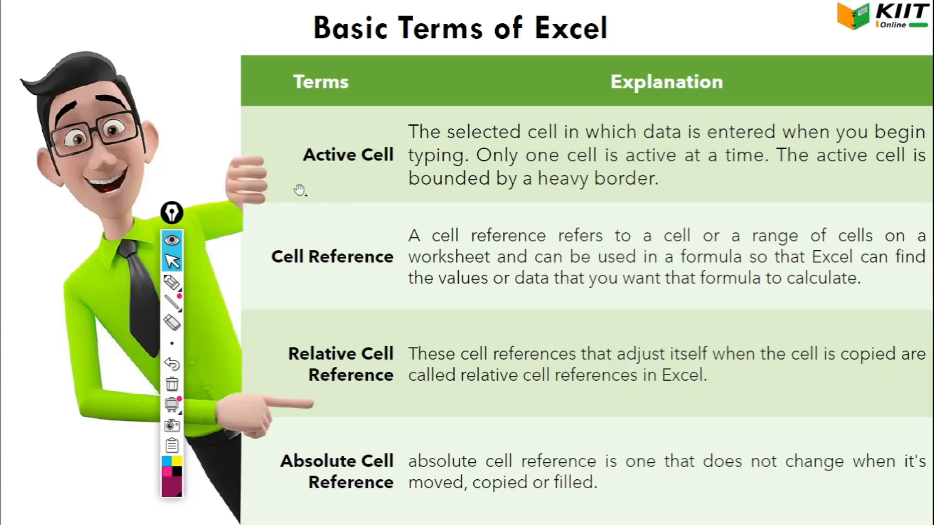
pyautogui.click(172, 281)
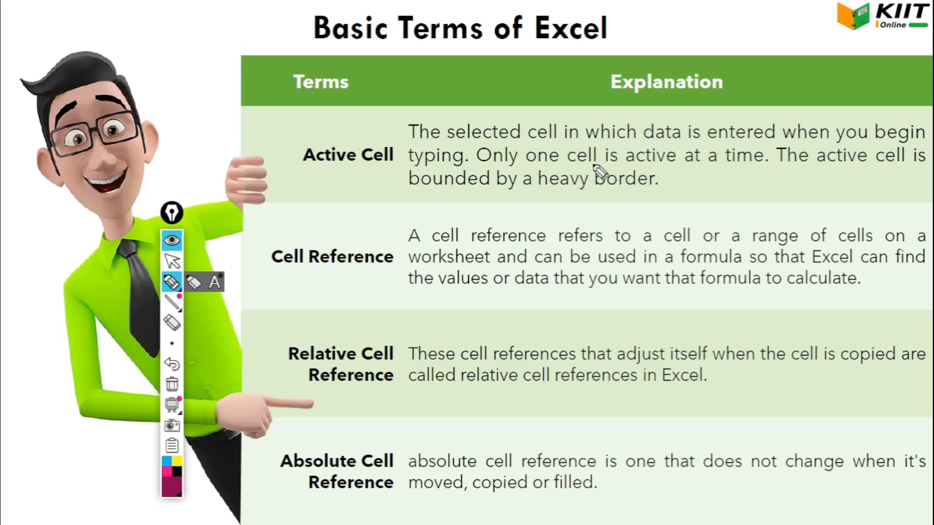
pyautogui.moveTo(528, 165); pyautogui.dragTo(674, 165)
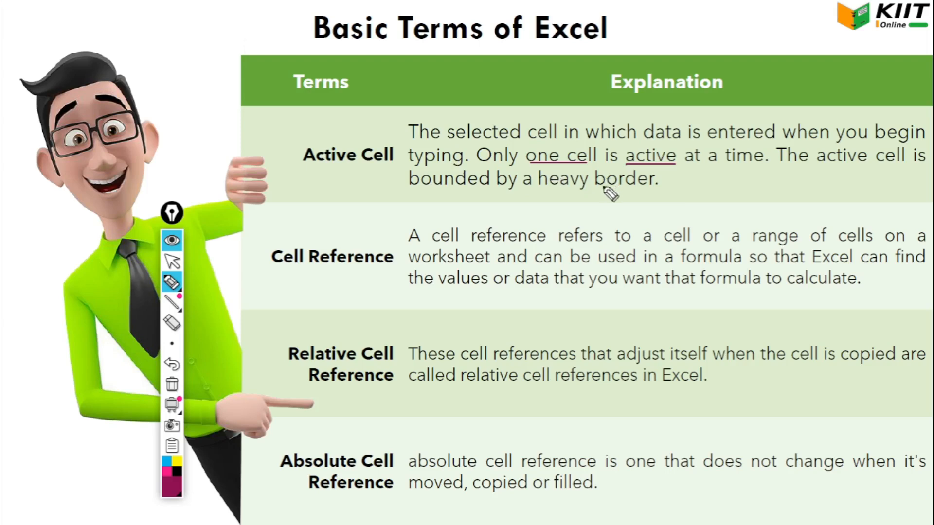
pyautogui.moveTo(534, 187); pyautogui.dragTo(654, 193)
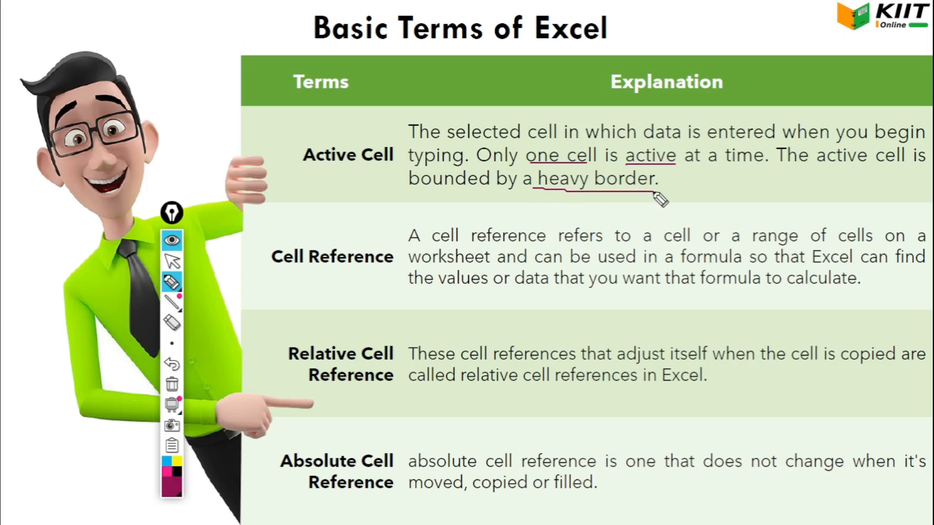
# Step: Switch to the Excel workbook, select the range D3:G10 and enter HI in its active cell D3
pyautogui.hotkey('alt', 'Tab')
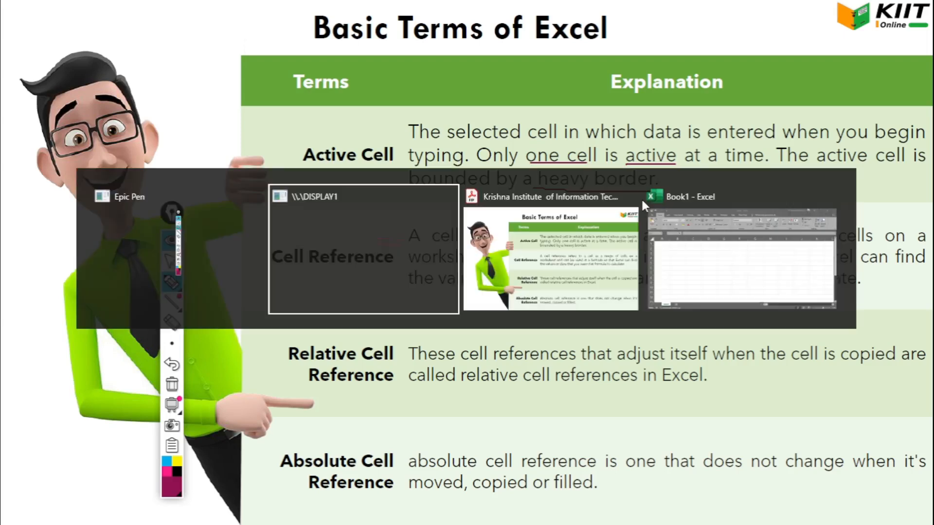
pyautogui.hotkey('alt', 'Tab')
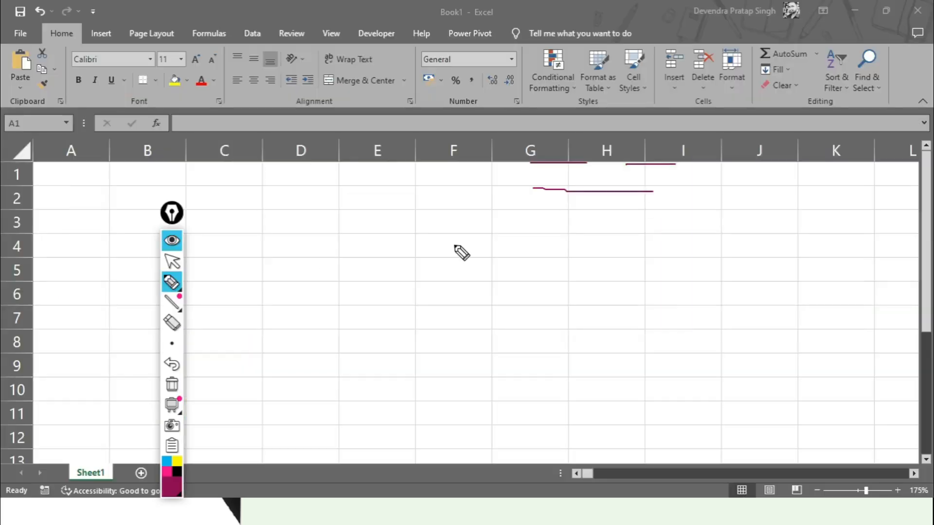
pyautogui.click(172, 262)
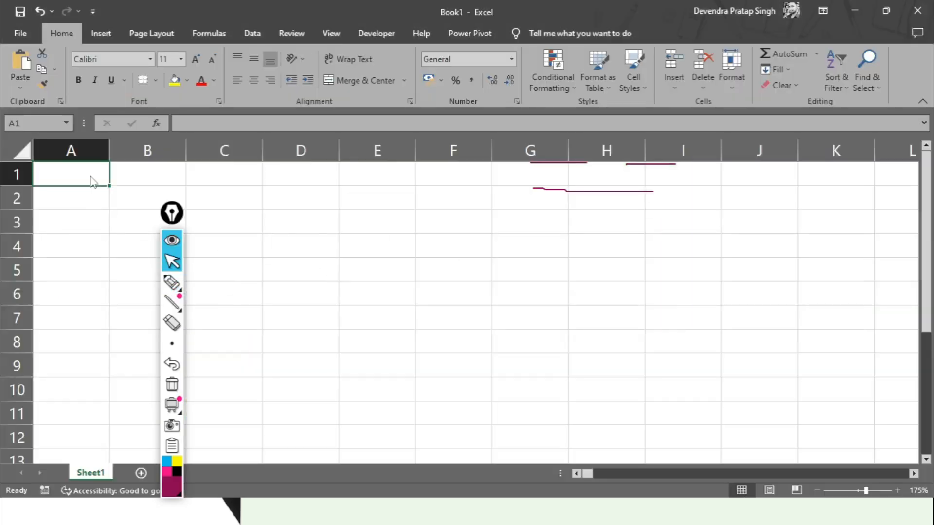
pyautogui.click(408, 274)
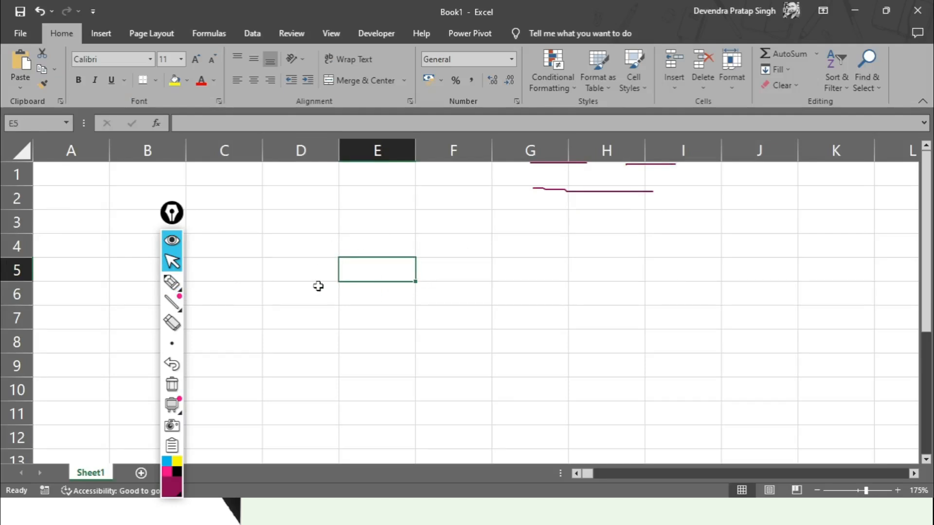
pyautogui.moveTo(305, 223); pyautogui.dragTo(529, 380)
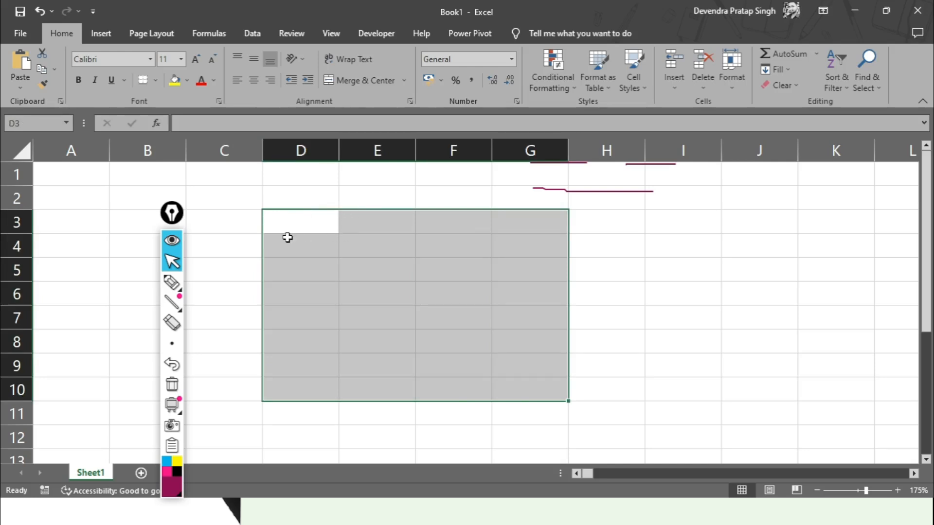
pyautogui.write('HI')
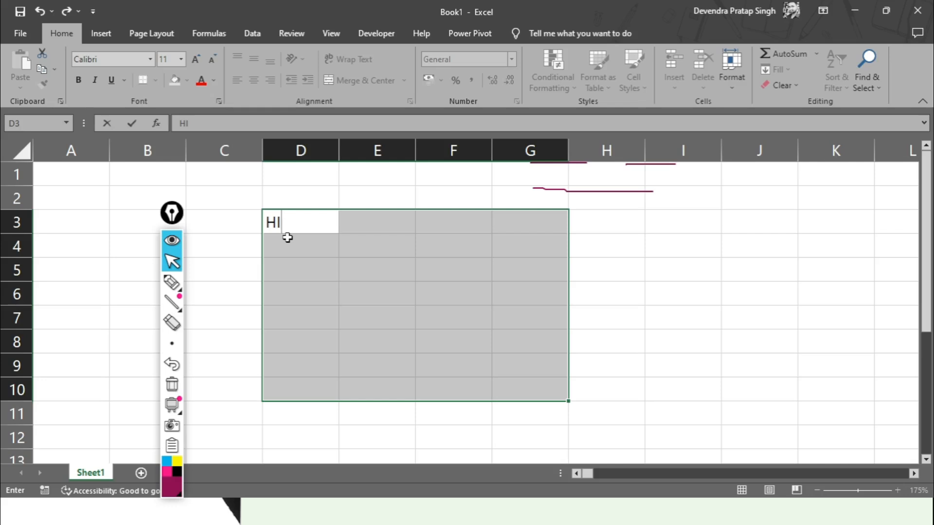
pyautogui.click(601, 271)
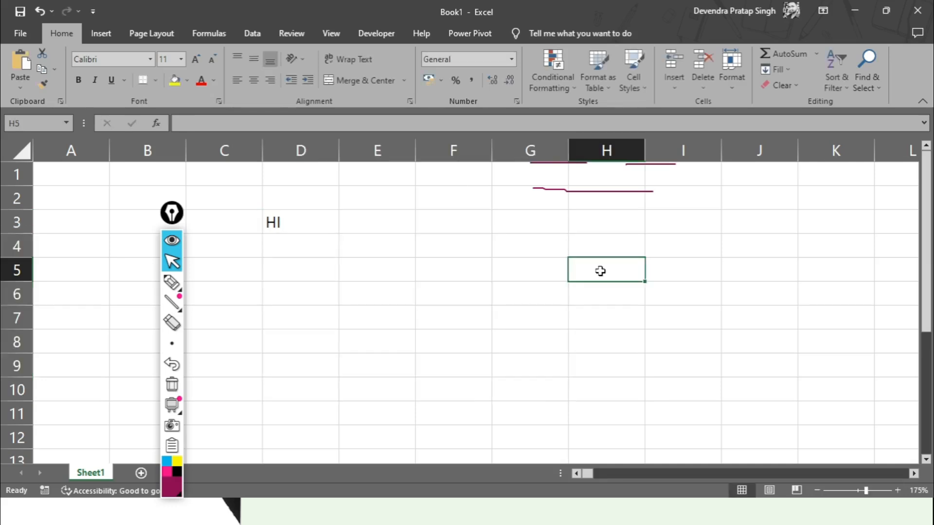
pyautogui.click(272, 222)
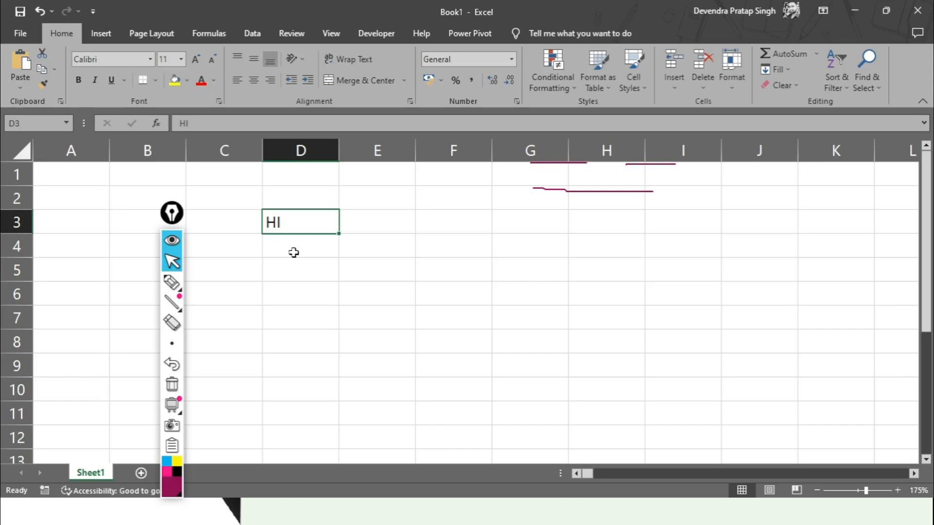
# Step: Switch to the Basic Terms of Excel slide to view the Cell Reference definition, and return to the Excel workbook
pyautogui.hotkey('alt', 'Tab')
pyautogui.press('Tab')
pyautogui.press('Tab')
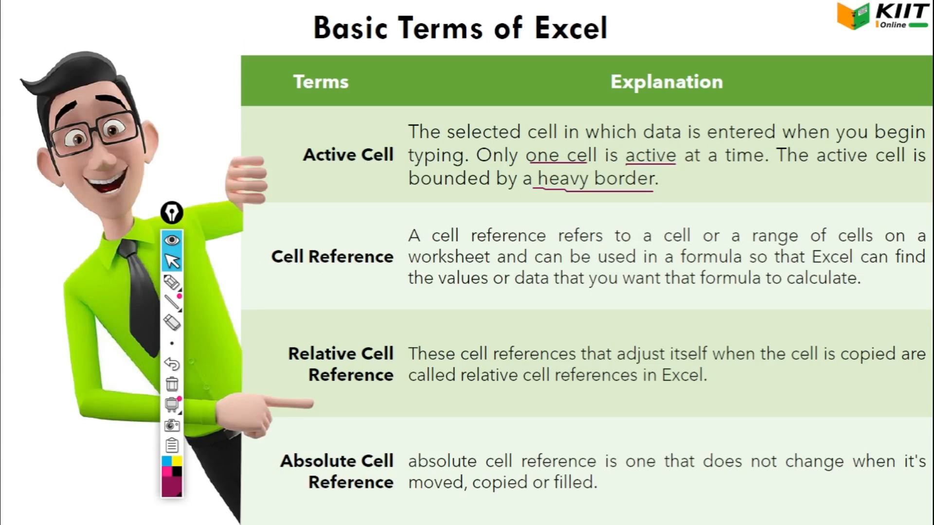
pyautogui.hotkey('alt', 'Tab')
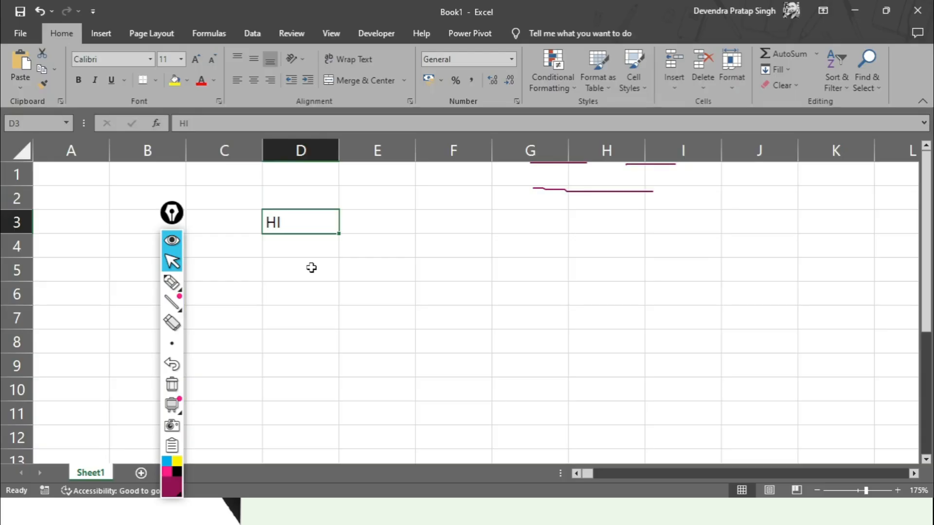
# Step: Move the annotation toolbar off the worksheet cells and collapse it
pyautogui.click(307, 265)
pyautogui.moveTo(171, 214); pyautogui.dragTo(908, 129)
pyautogui.click(908, 129)
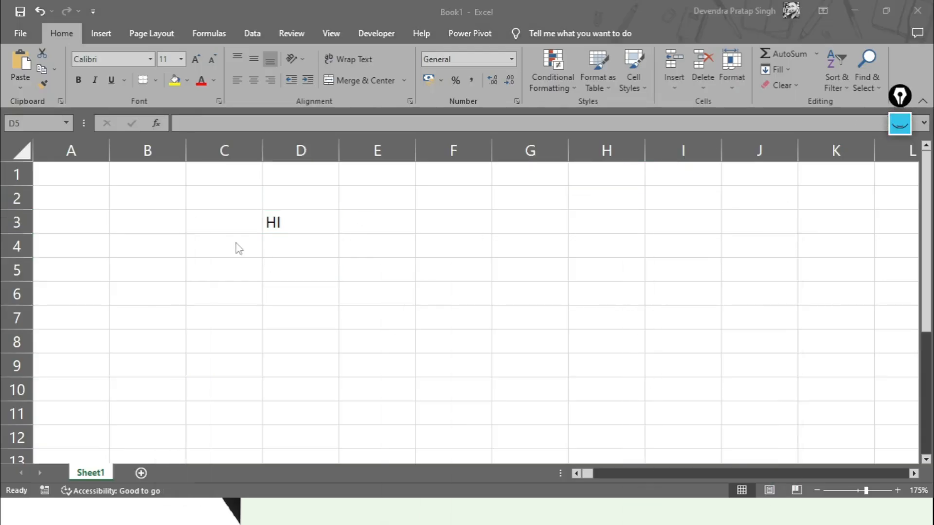
# Step: Enter the text E5 in cell E5 as its own cell reference
pyautogui.click(267, 262)
pyautogui.click(120, 206)
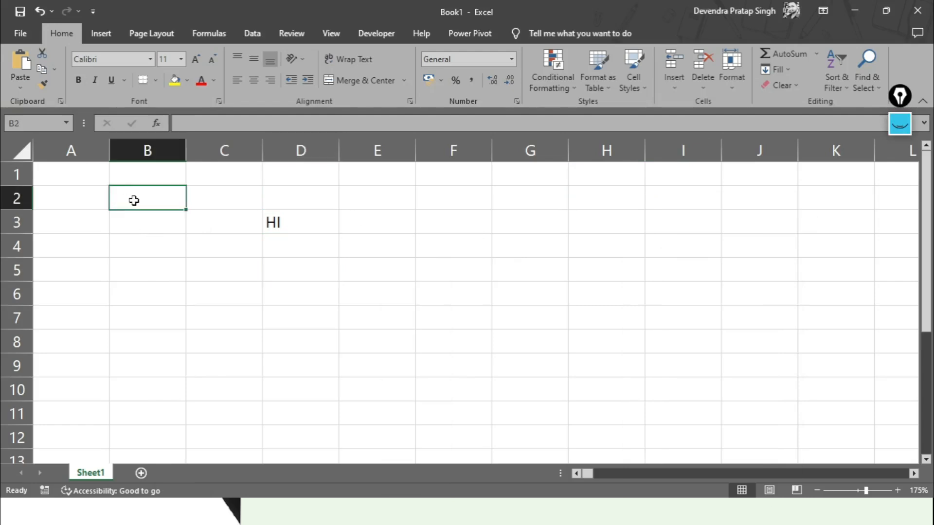
pyautogui.click(363, 275)
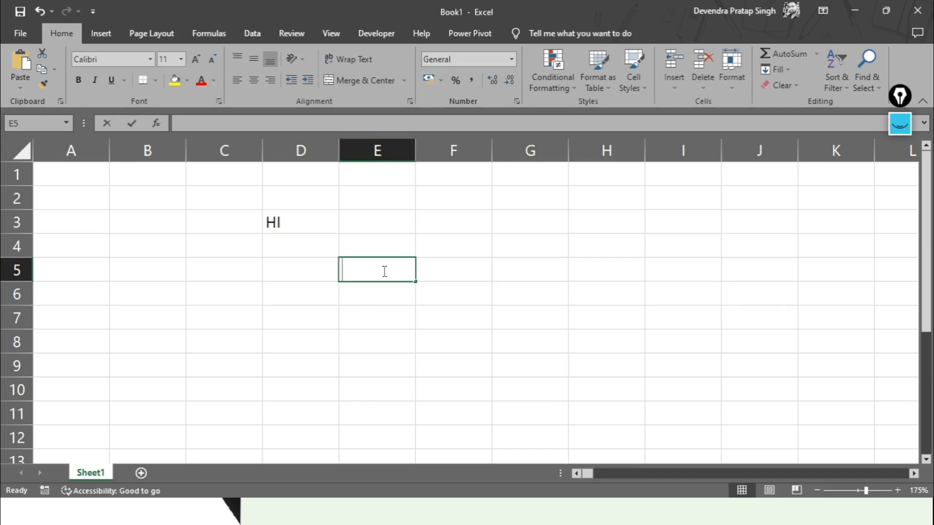
pyautogui.write('E')
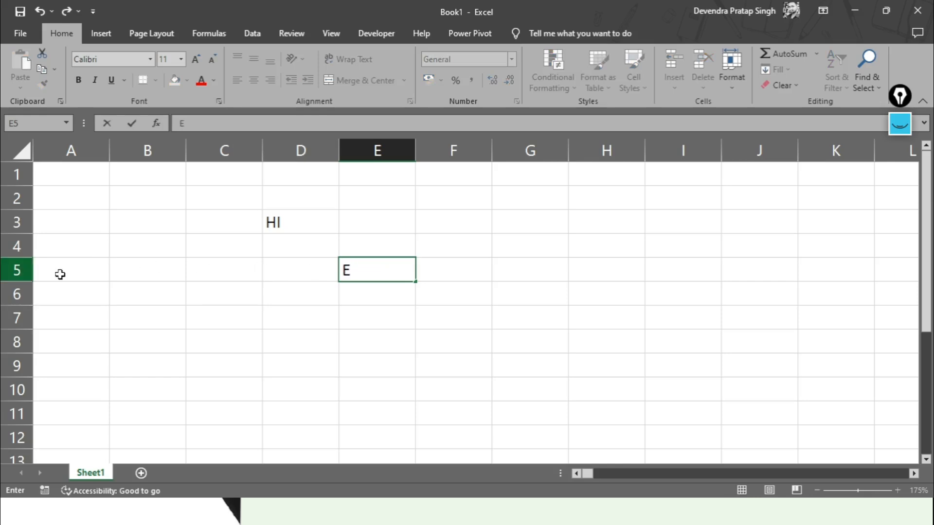
pyautogui.write('5')
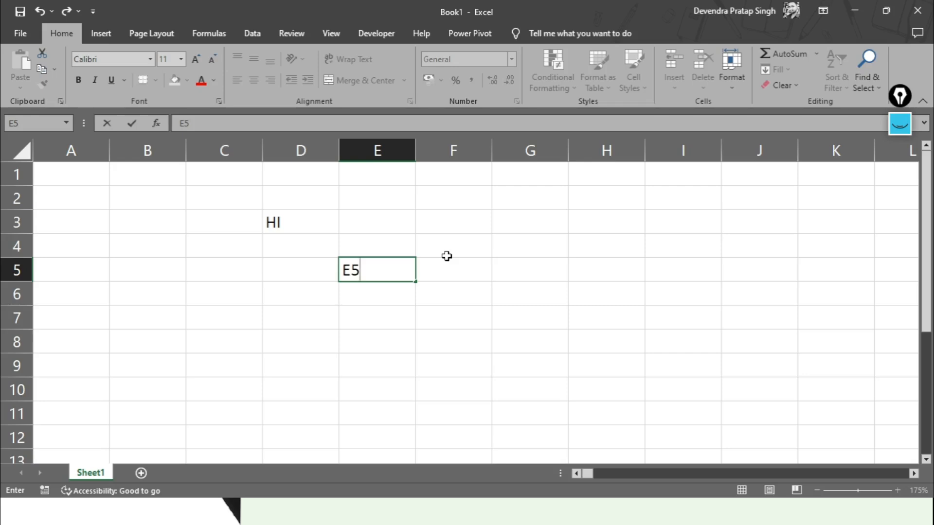
pyautogui.press('Tab')
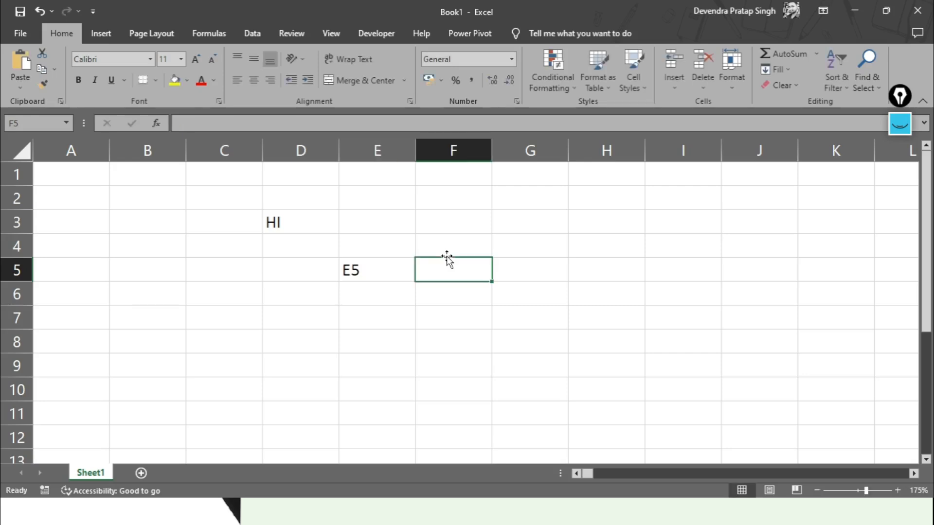
# Step: Label the E5 example by entering CELL REFERENCE/CELL ADDRESS in cell F5, and reselect cell E5
pyautogui.write('CELL RE')
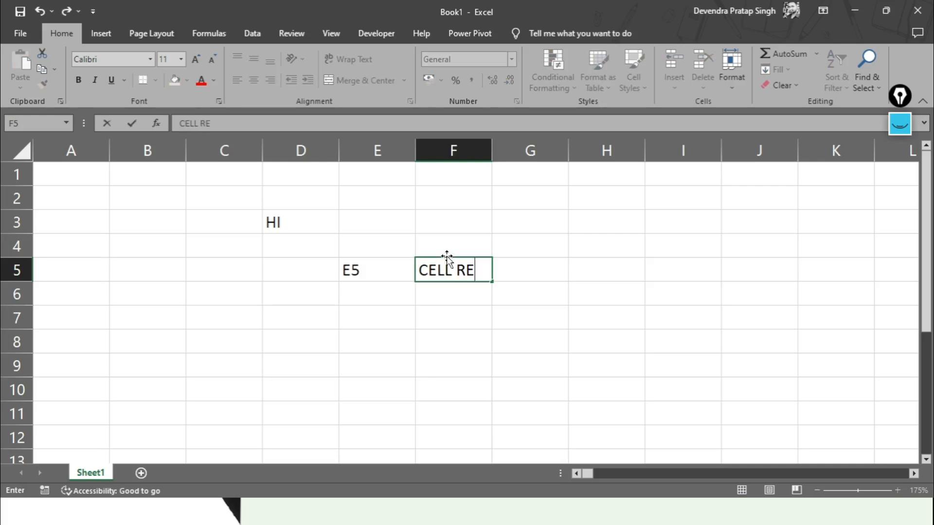
pyautogui.write('FERENCE')
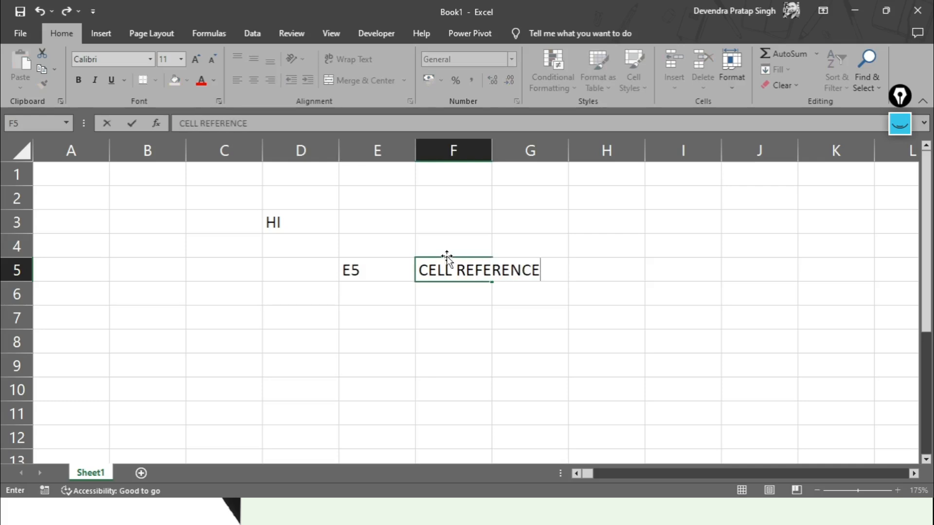
pyautogui.write('/CELL ADDRESS')
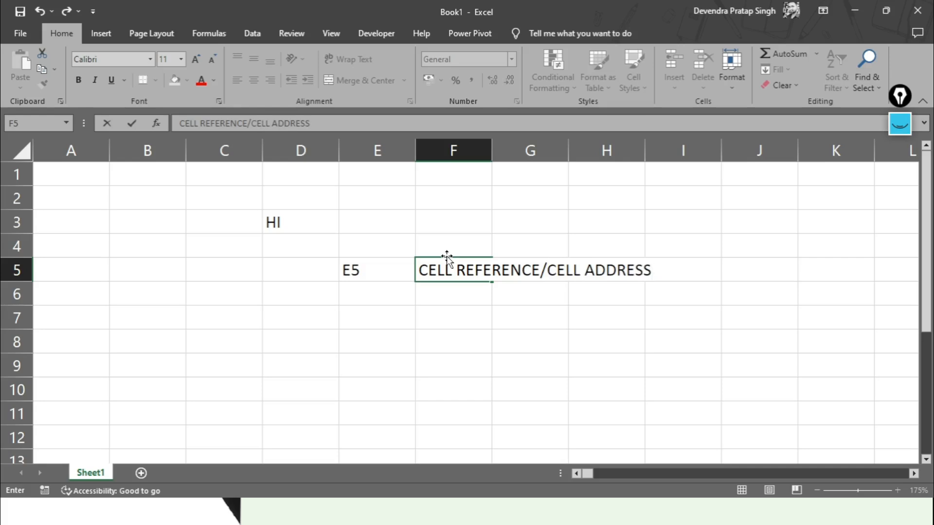
pyautogui.press('Return')
pyautogui.click(374, 268)
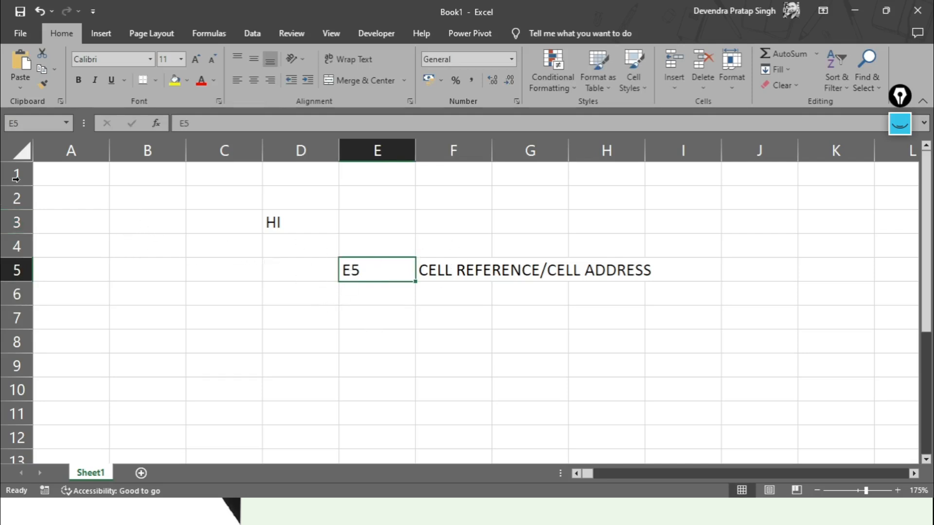
# Step: Enter the headings AMOUNT in cell A1 and INT in cell B1
pyautogui.click(63, 180)
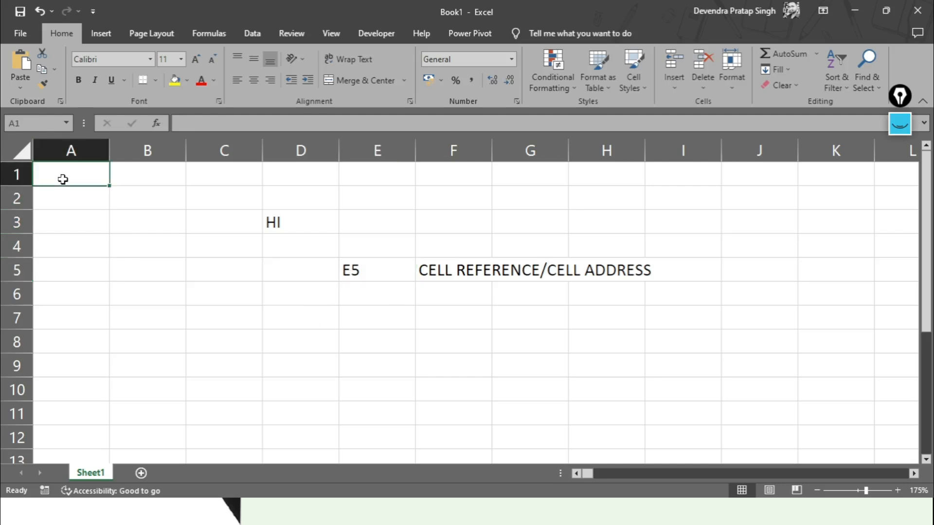
pyautogui.write('AMOUNN')
pyautogui.press('BackSpace')
pyautogui.write('T')
pyautogui.press('Tab')
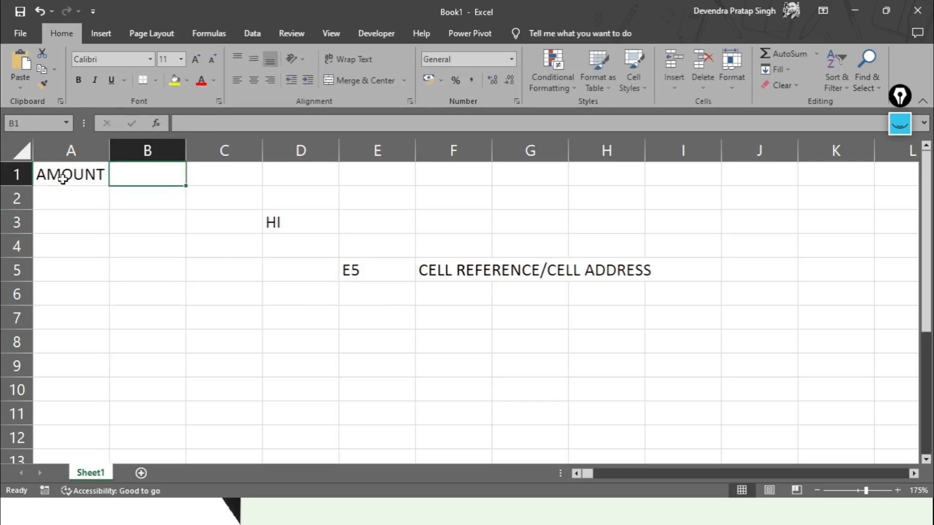
pyautogui.write('INT')
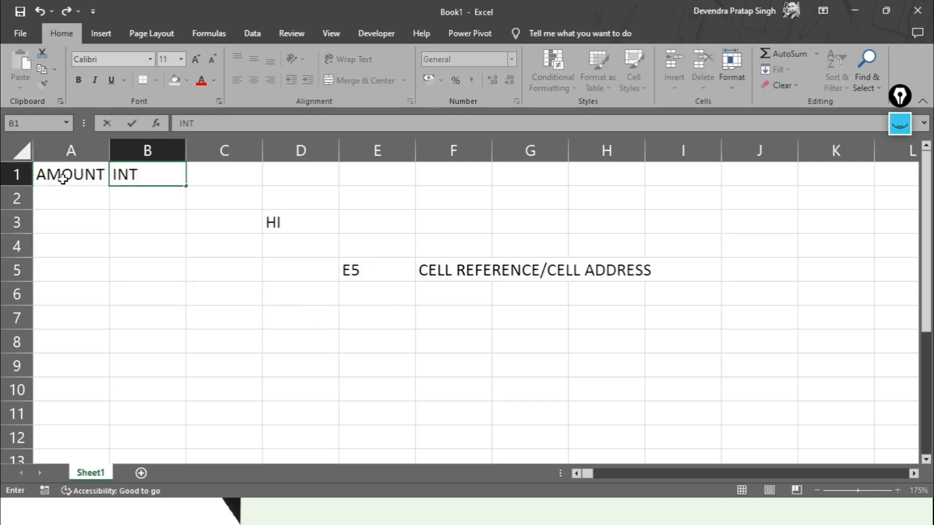
pyautogui.press('Tab')
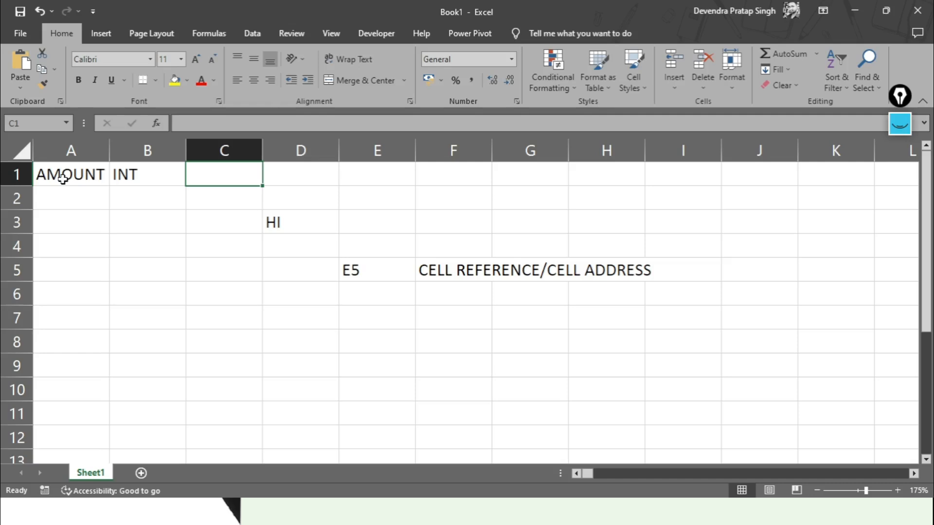
# Step: Fill cells A2 to A6 under AMOUNT with 500, 350, 450, 650 and 400
pyautogui.click(63, 178)
pyautogui.press('Down')
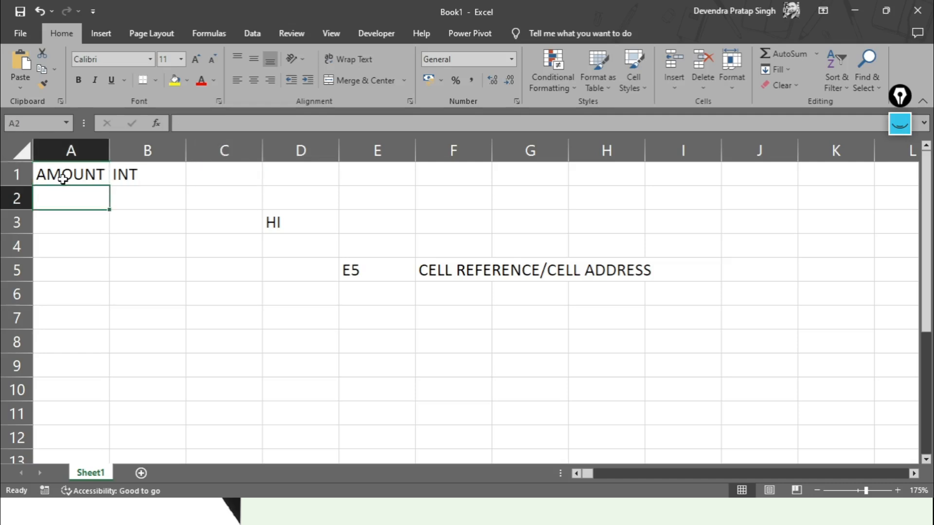
pyautogui.write('500')
pyautogui.press('Return')
pyautogui.write('350')
pyautogui.press('Return')
pyautogui.write('450')
pyautogui.press('Return')
pyautogui.write('650')
pyautogui.press('Return')
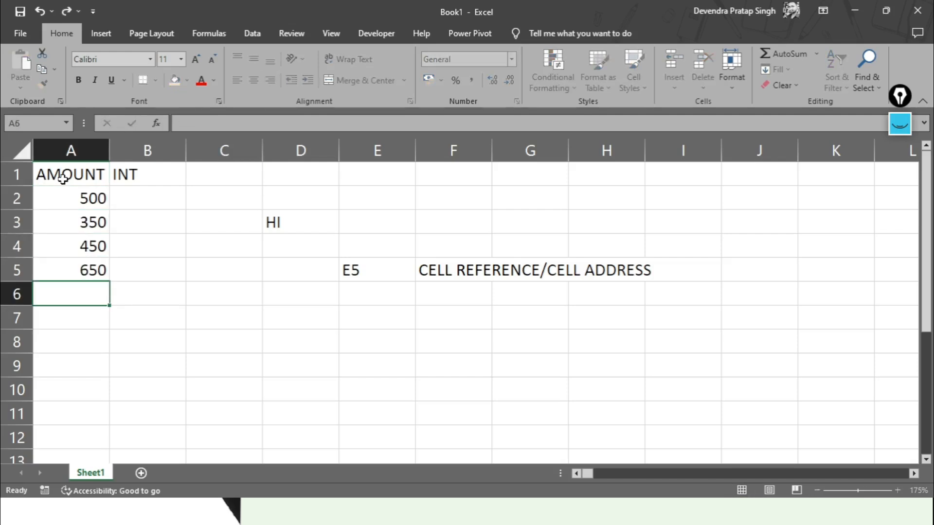
pyautogui.write('400')
pyautogui.press('Return')
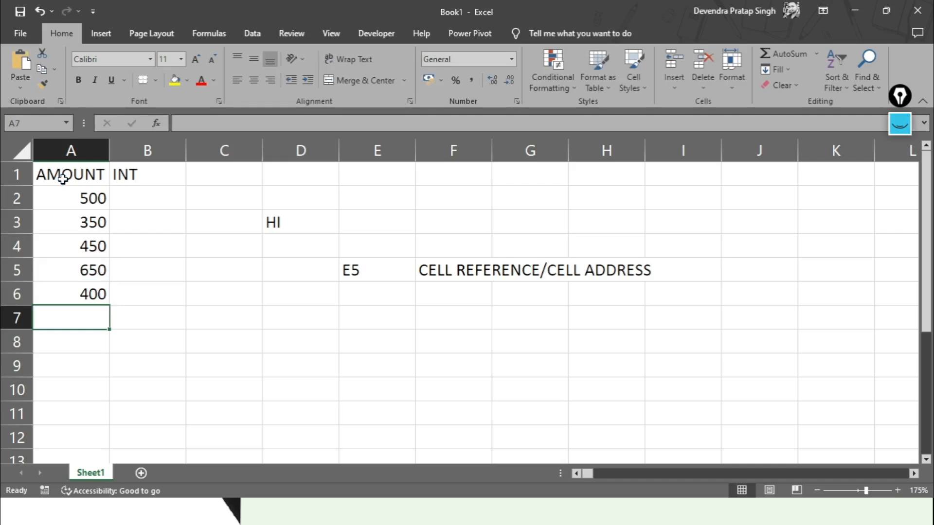
# Step: Enter RATE OF INT in cell F2 with 10% in G2, and fit column F's width to its contents
pyautogui.click(159, 198)
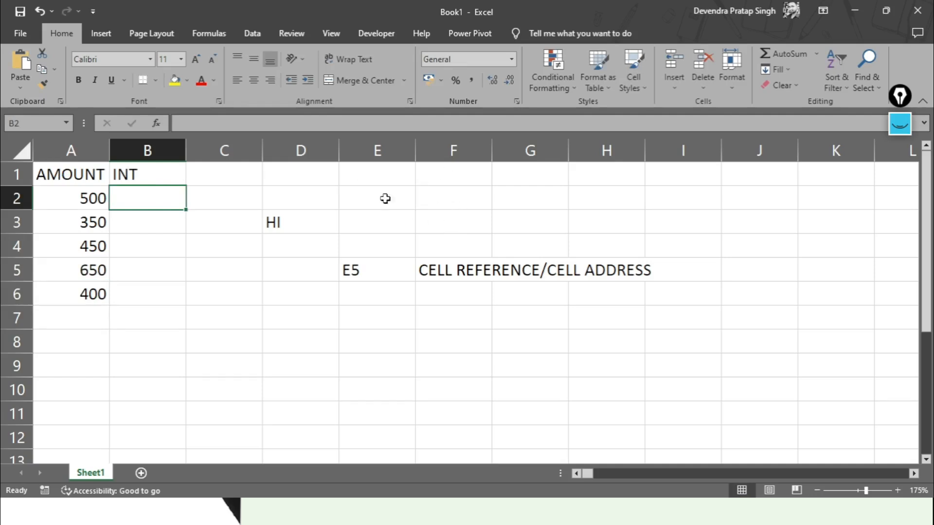
pyautogui.click(443, 195)
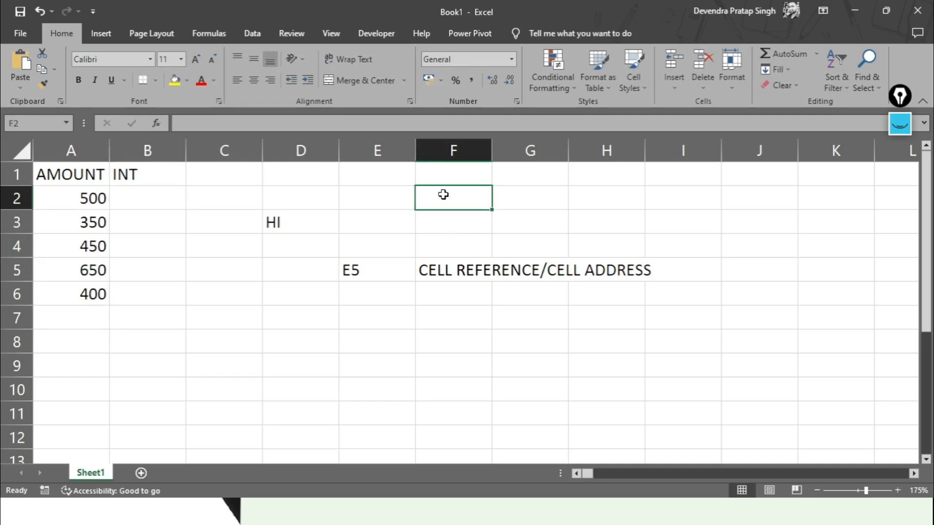
pyautogui.write('RATE OF INT')
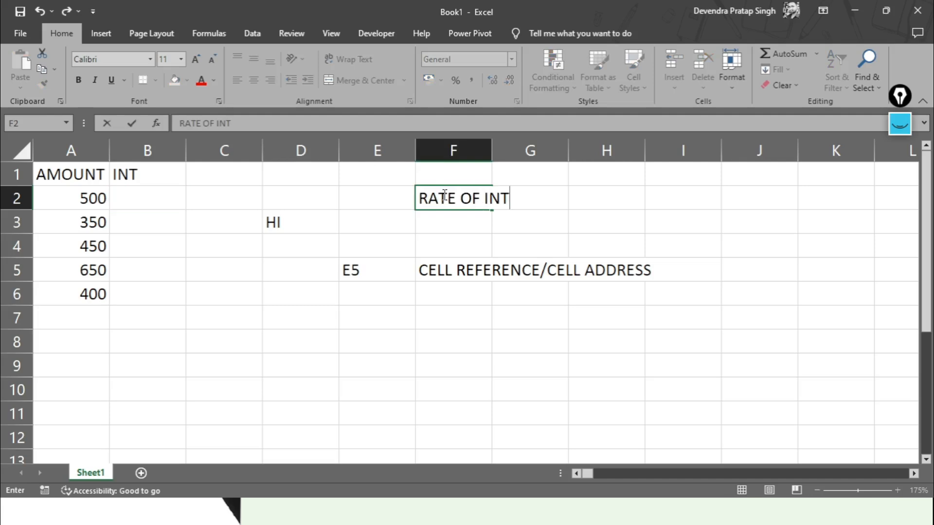
pyautogui.press('Tab')
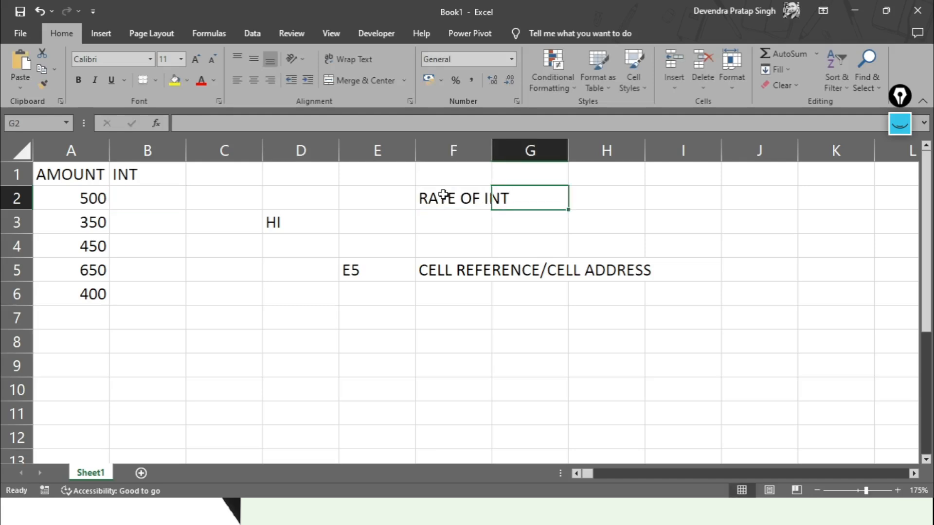
pyautogui.write('10')
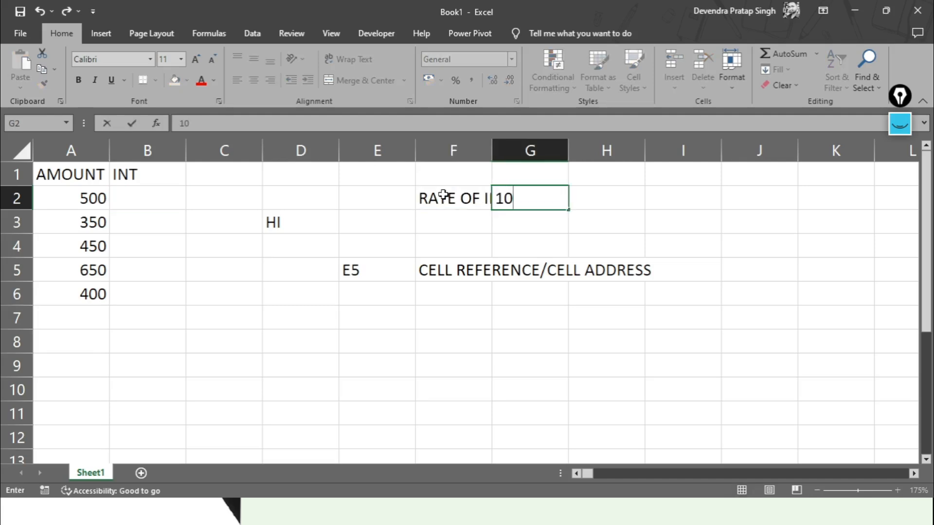
pyautogui.write('%')
pyautogui.press('Return')
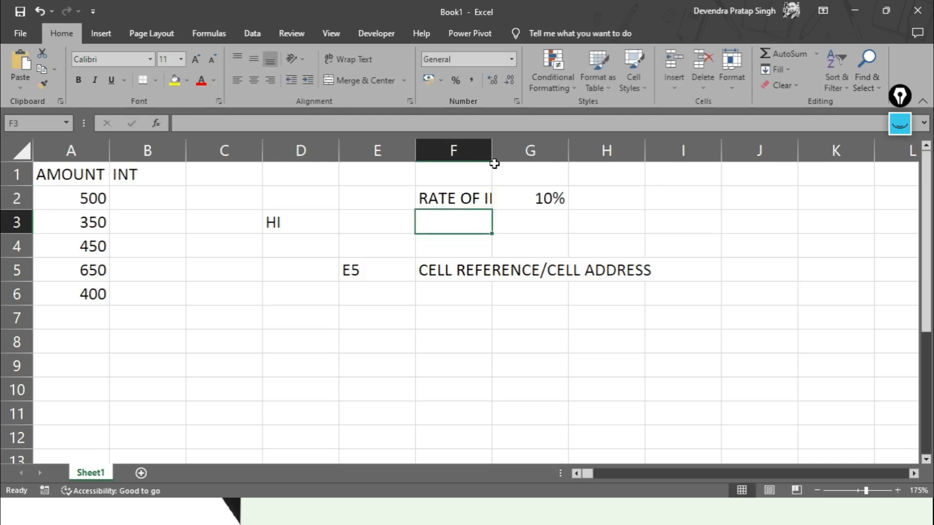
pyautogui.doubleClick(492, 150)
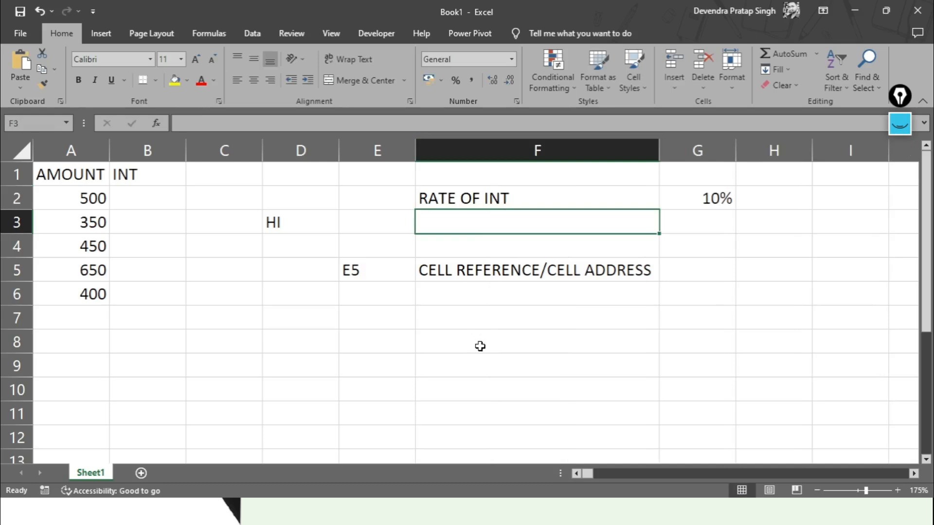
# Step: Trace the interest calculation by selecting the first two amounts, the rate in G2 and the matching INT cells
pyautogui.click(76, 198)
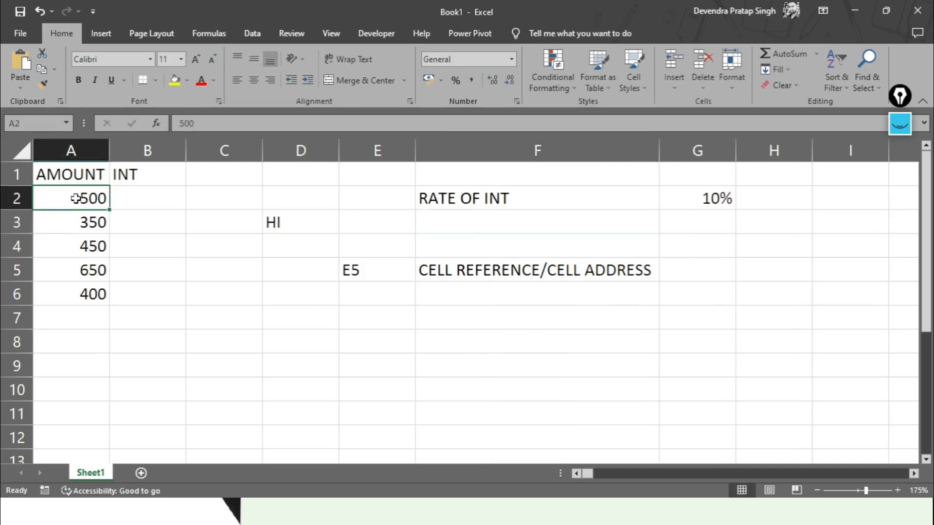
pyautogui.click(702, 202)
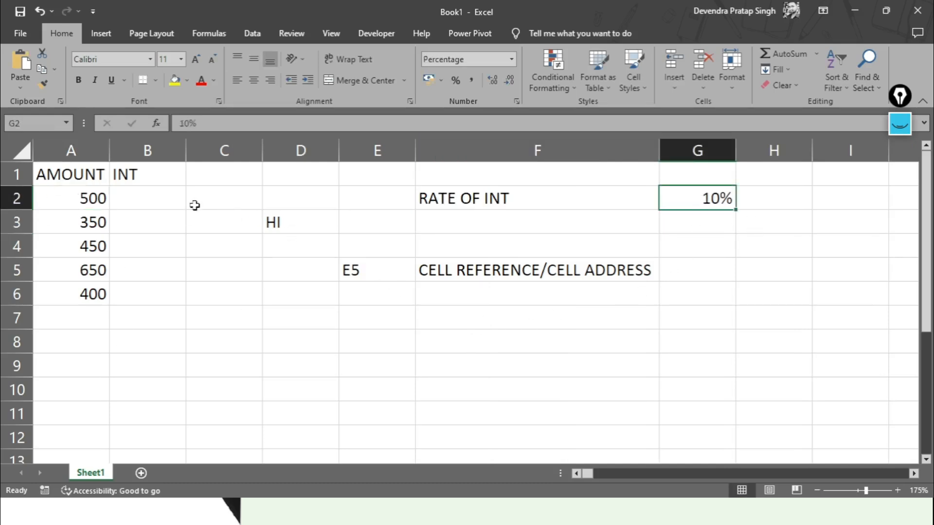
pyautogui.click(178, 195)
pyautogui.click(97, 223)
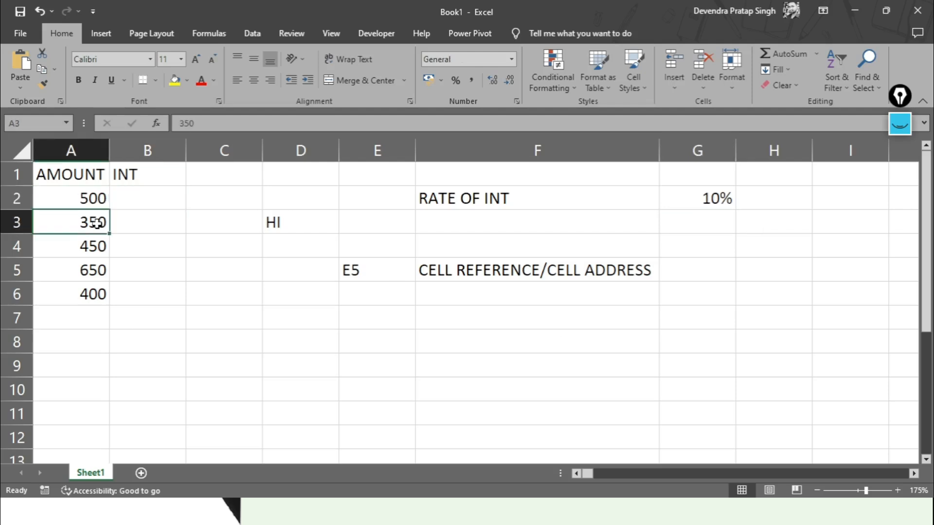
pyautogui.click(154, 225)
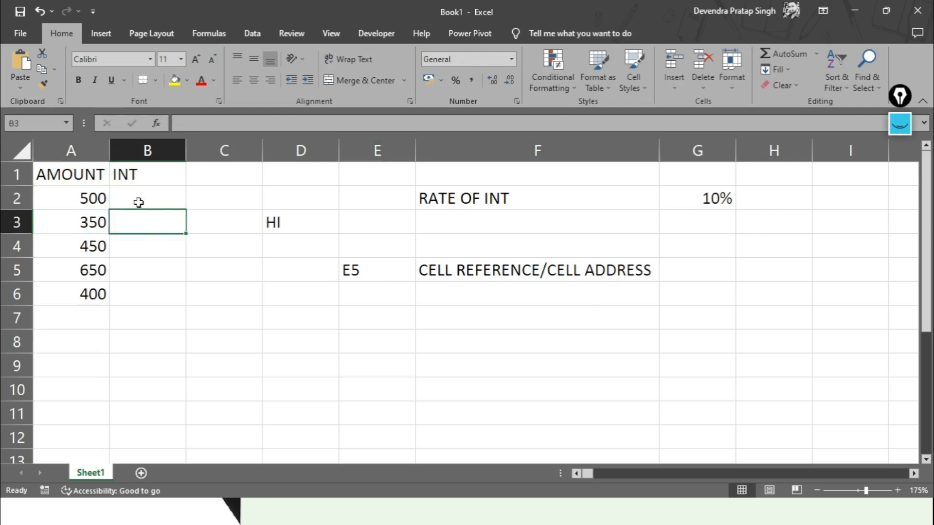
pyautogui.click(137, 202)
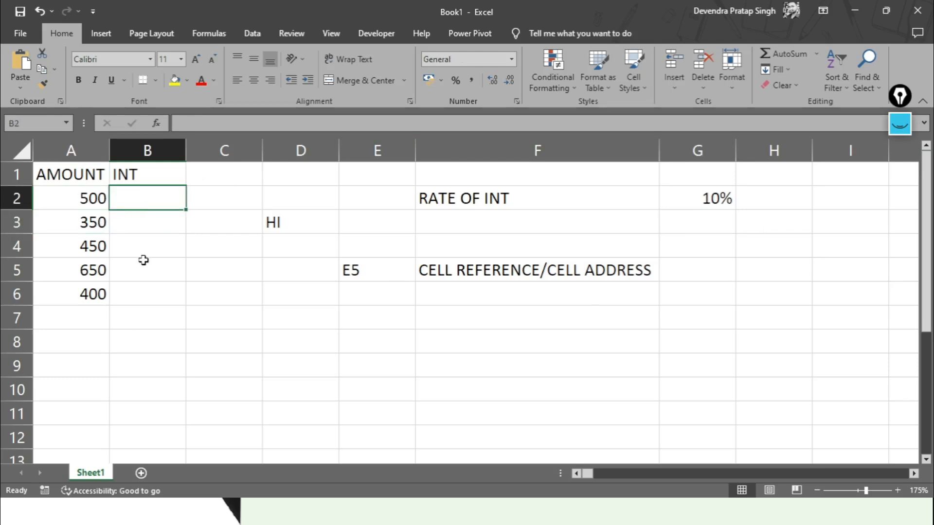
# Step: Enter the heading TYPES OF CELL REFERENCE in cell E7
pyautogui.click(371, 300)
pyautogui.click(379, 317)
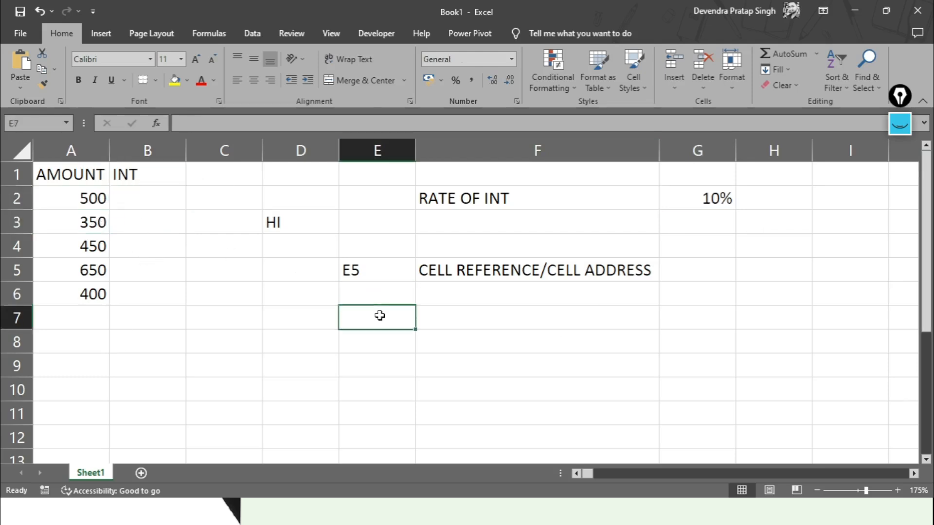
pyautogui.write('TYPES OF CEL')
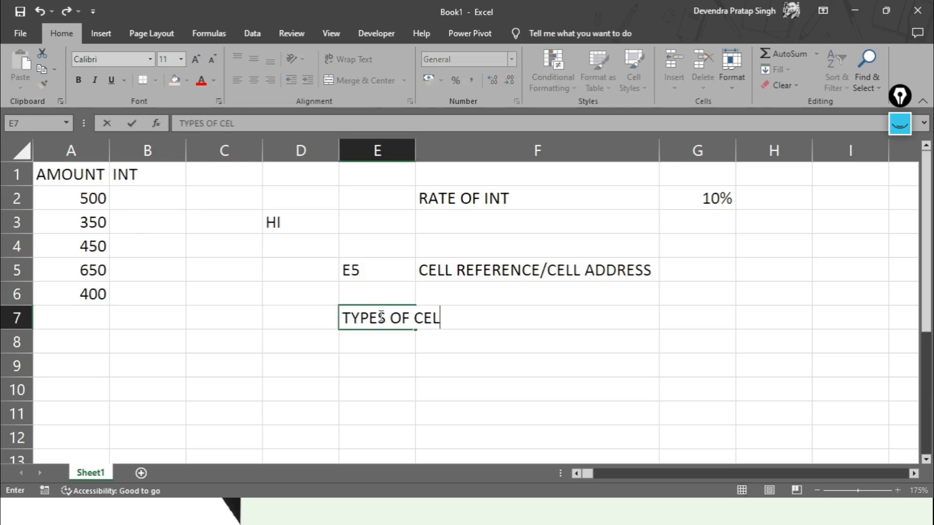
pyautogui.write('L REFE')
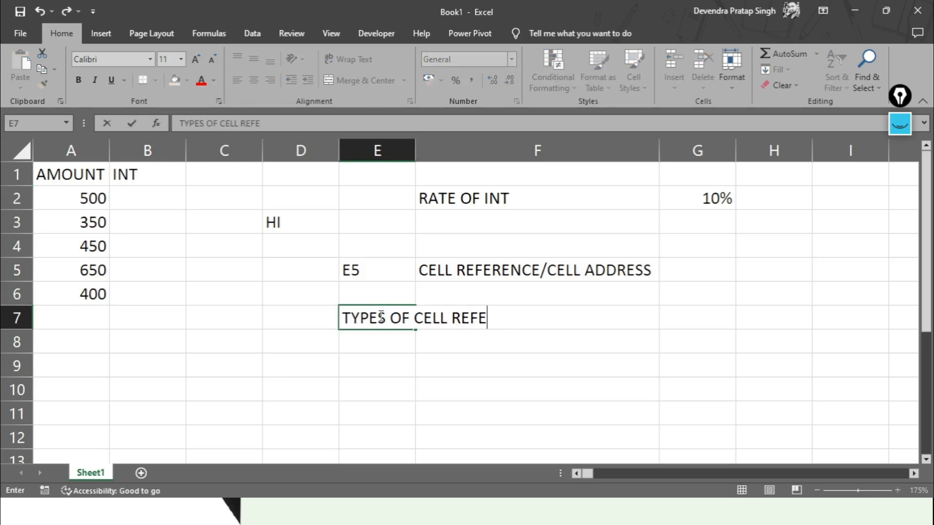
pyautogui.write('RENCE')
pyautogui.press('Return')
# Step: Enter "1- RELATIVE" in cell E8 and fit column E's width to its contents
pyautogui.write('1-')
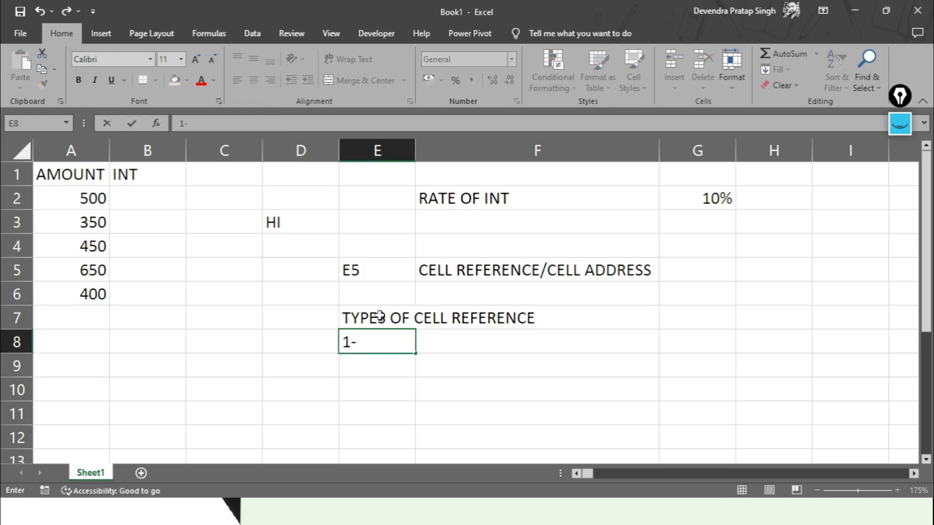
pyautogui.write(' RELATIVE')
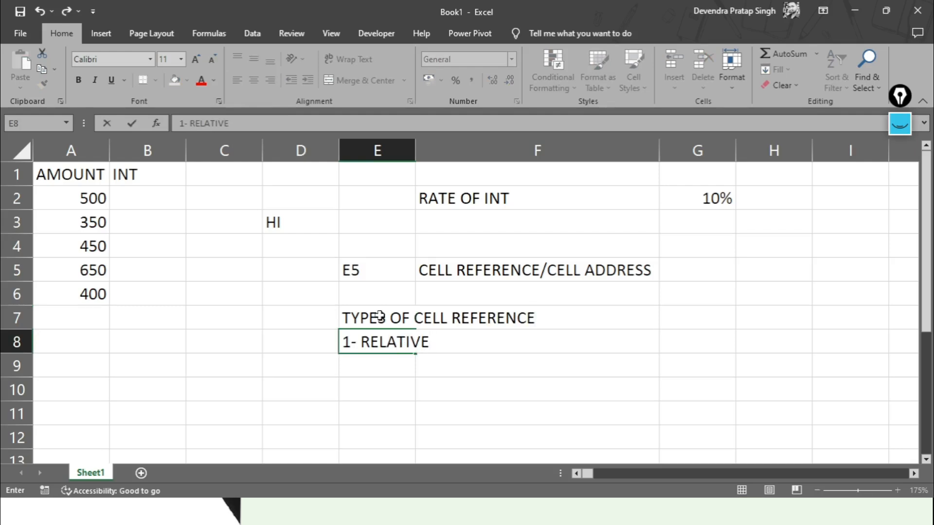
pyautogui.click(417, 150)
pyautogui.doubleClick(415, 150)
# Step: Enter E5 in cell F8 as the example beside "1- RELATIVE"
pyautogui.click(582, 344)
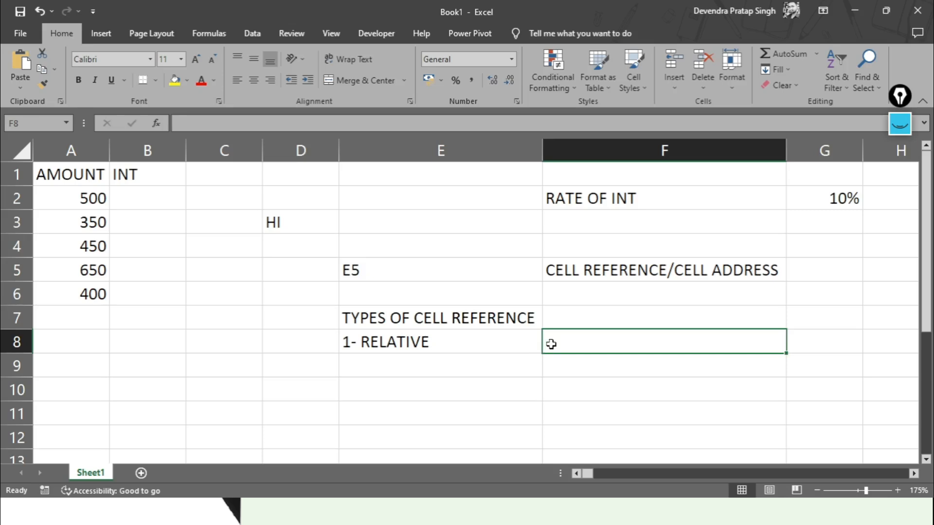
pyautogui.write('E5')
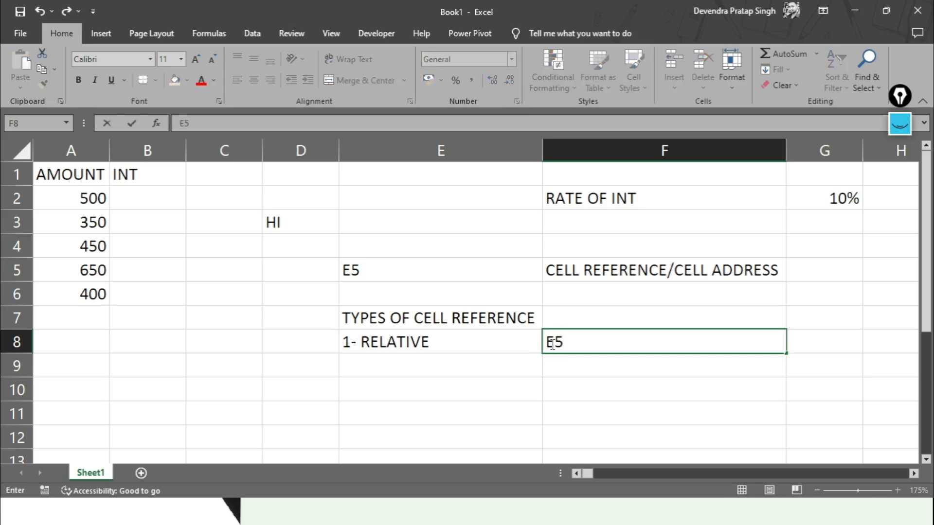
pyautogui.press('Return')
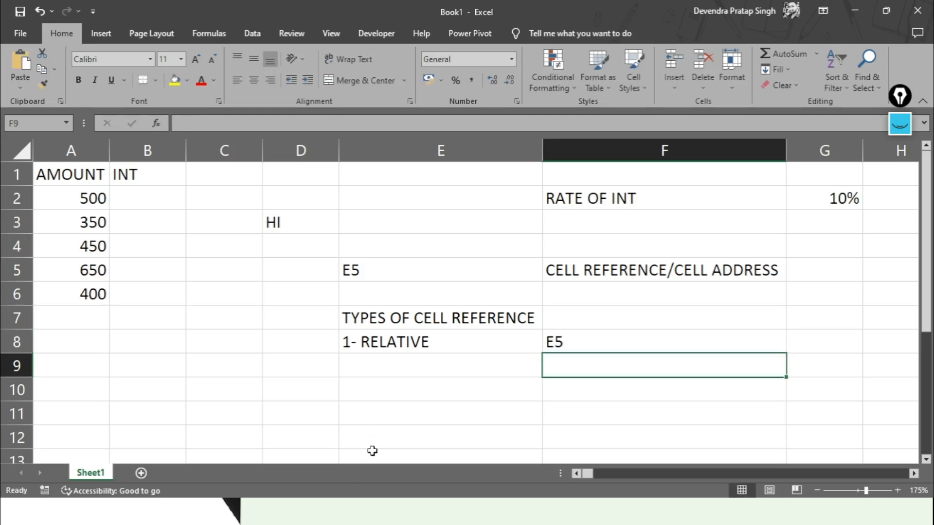
# Step: Enter "2- ABSOLUTE" in cell E9 with the example $E$5 in F9
pyautogui.click(399, 366)
pyautogui.write('2- ABSOLUTE')
pyautogui.press('Tab')
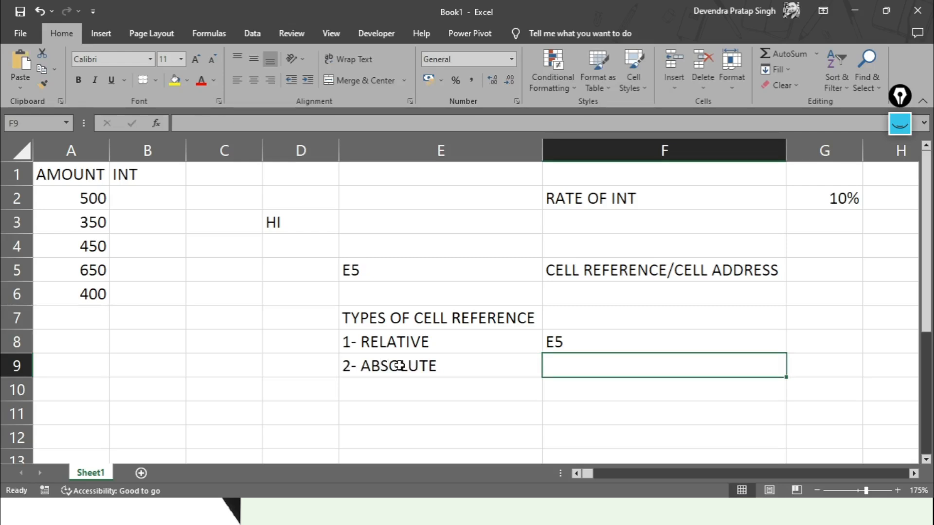
pyautogui.write('$E')
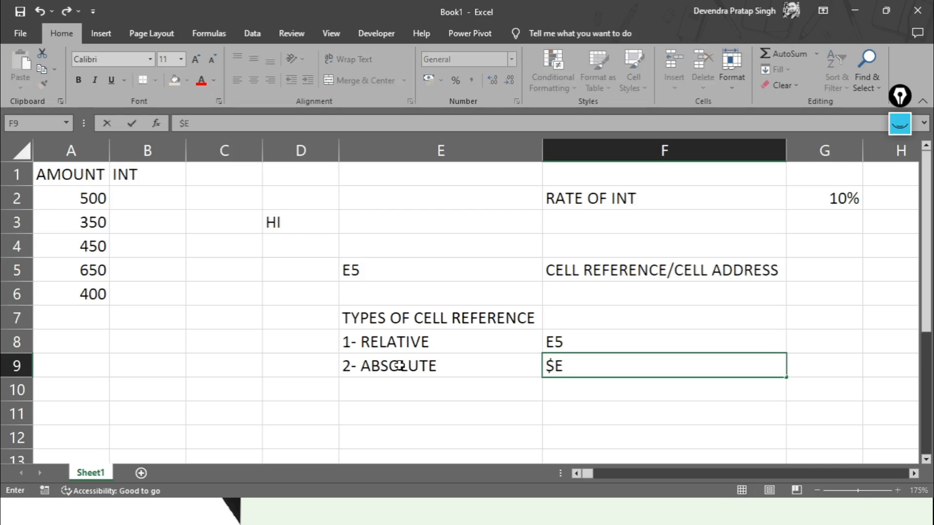
pyautogui.write('$5')
pyautogui.press('Return')
# Step: Enter "3- MIXED" in cell E10 with the example "$E5 OR E$5" in F10
pyautogui.write('3- MIXED')
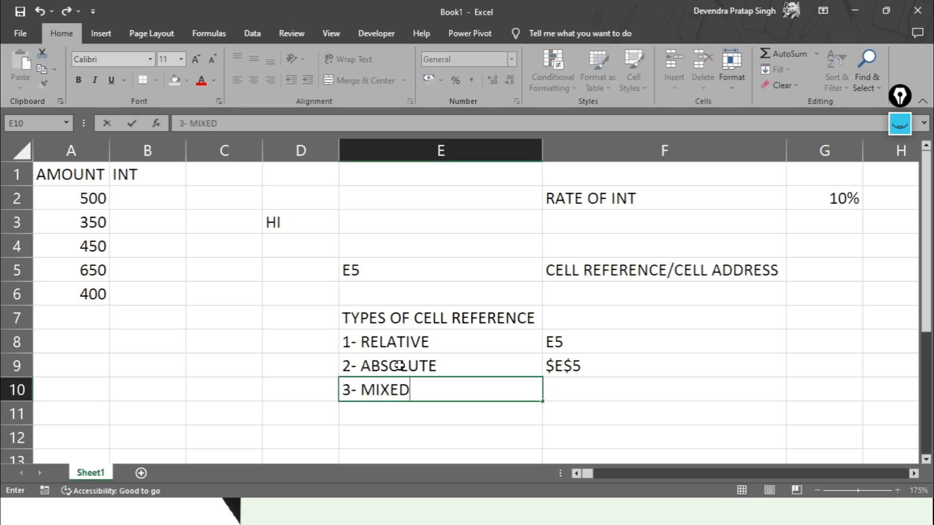
pyautogui.press('Tab')
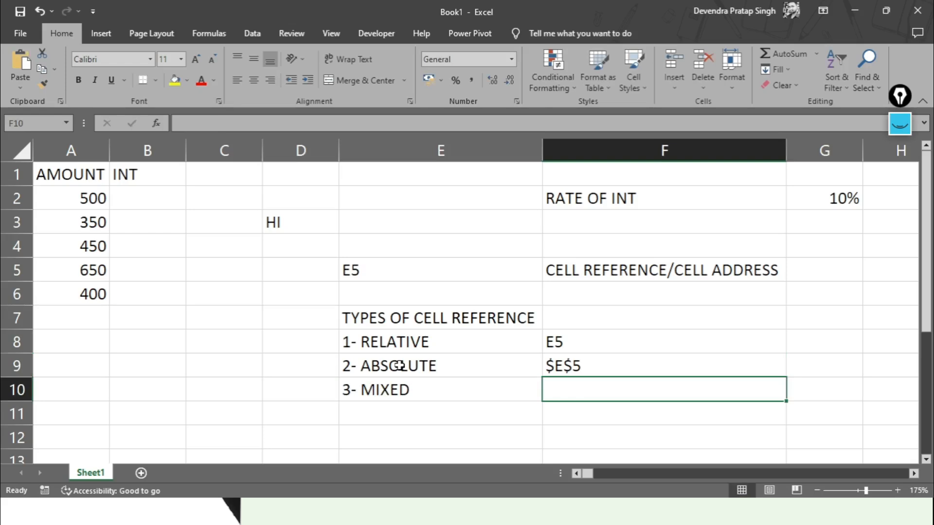
pyautogui.write('$D')
pyautogui.press('BackSpace')
pyautogui.write('E')
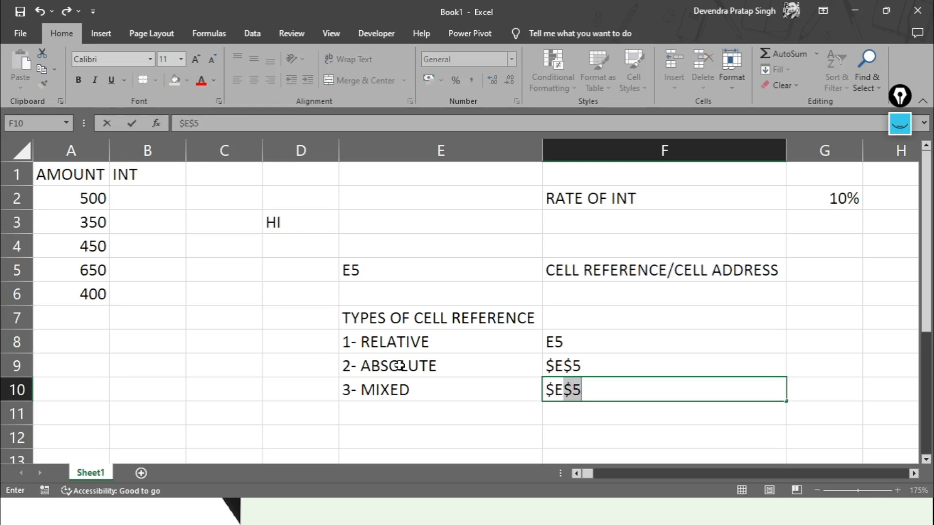
pyautogui.write('5 OR')
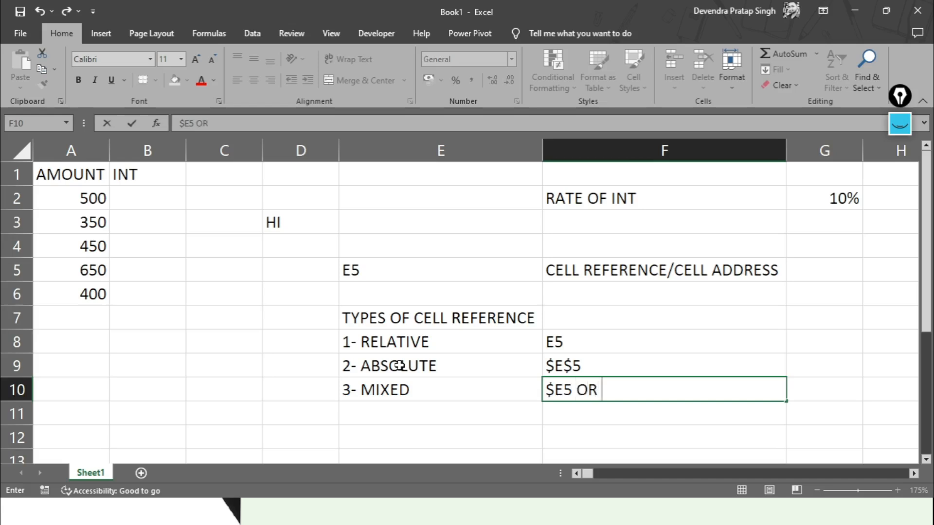
pyautogui.write(' E$5')
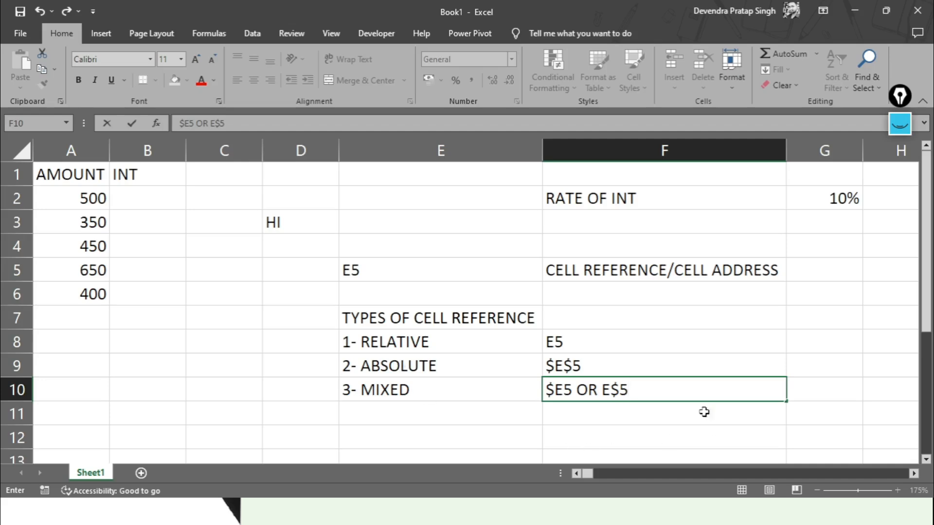
pyautogui.click(795, 343)
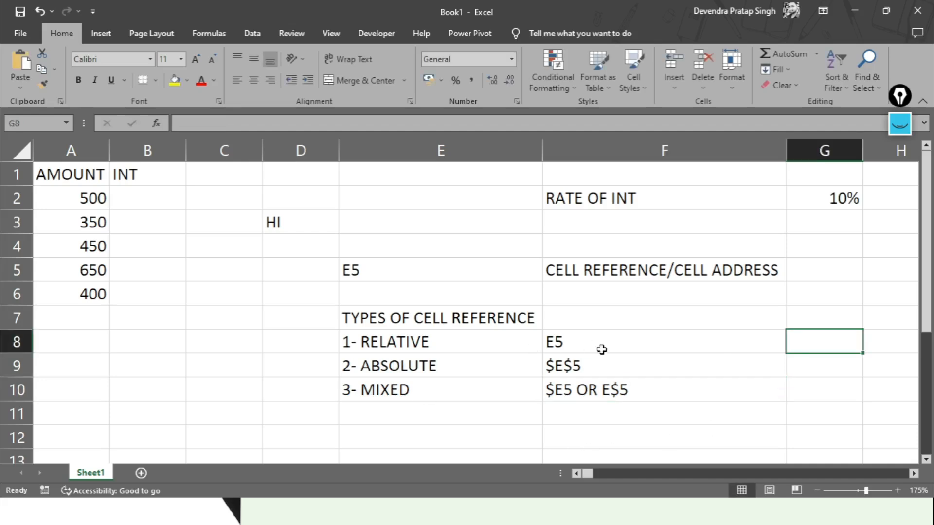
# Step: Enter the note ADJUST in cell D8, beside "1- RELATIVE"
pyautogui.click(399, 342)
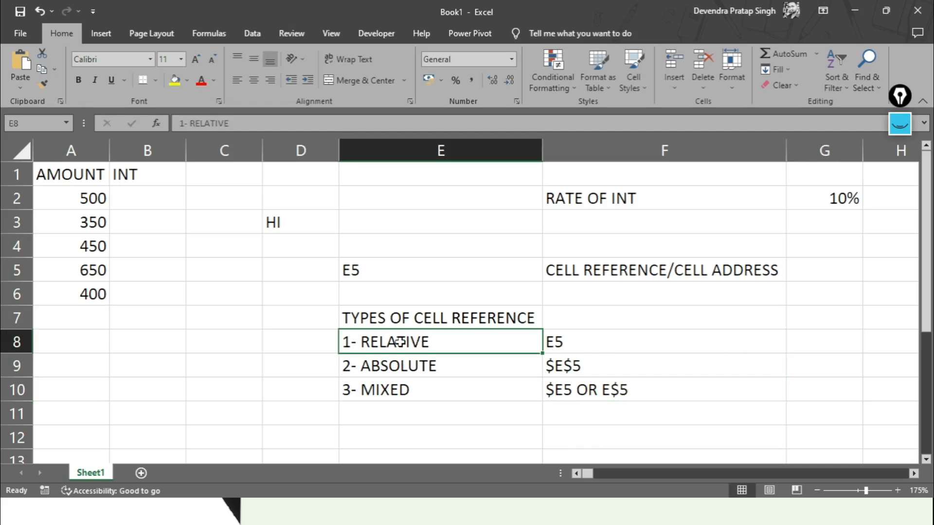
pyautogui.click(308, 343)
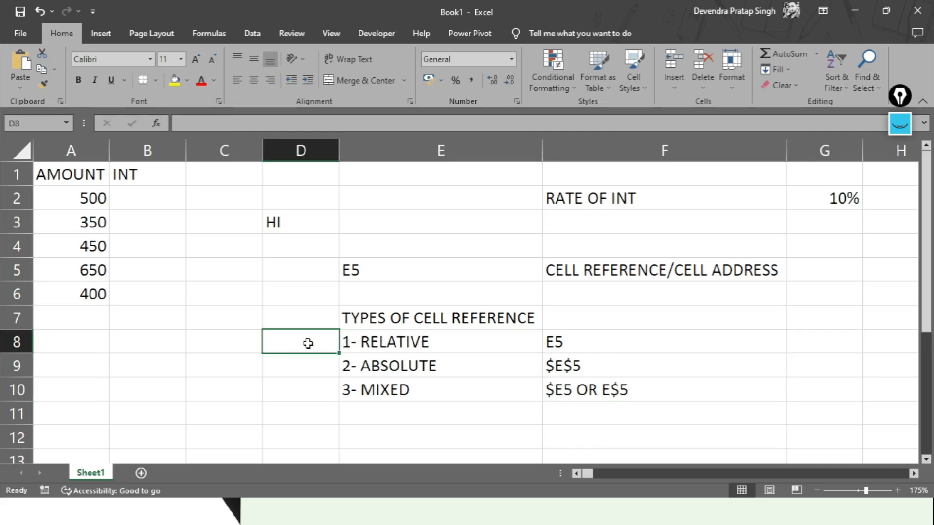
pyautogui.write('ADJUST')
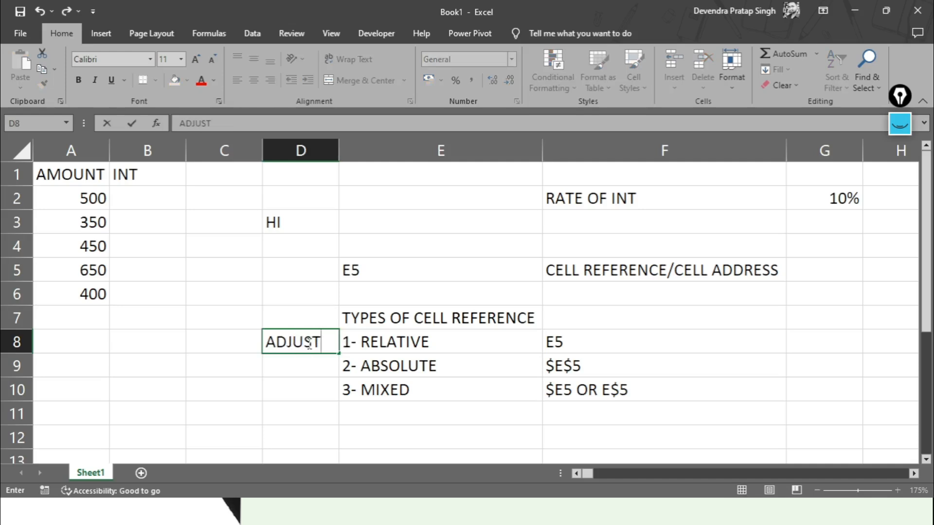
pyautogui.press('Return')
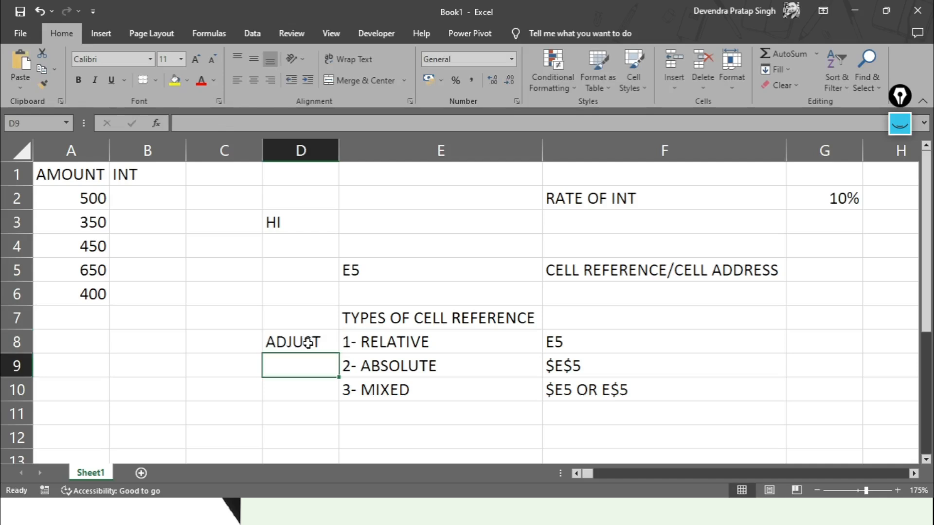
# Step: Enter the rates 5%, 4%, 3.5%, 6% and 2.5% in cells B2 to B6 under INT
pyautogui.click(159, 203)
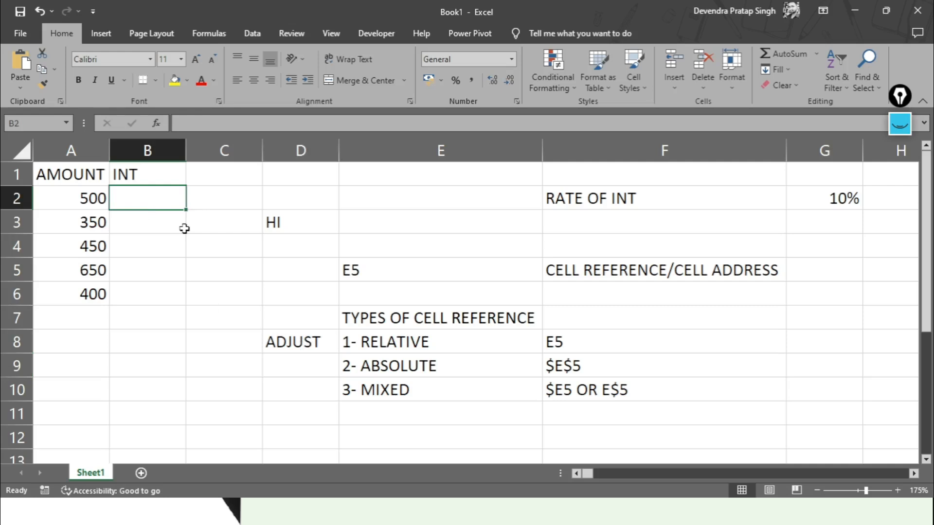
pyautogui.write('5%')
pyautogui.press('Return')
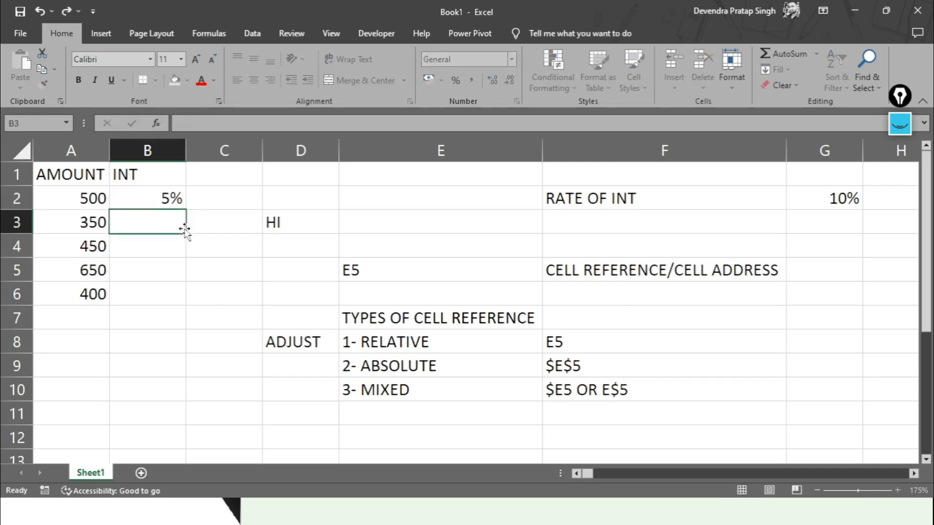
pyautogui.write('4%')
pyautogui.press('Return')
pyautogui.write('3.5')
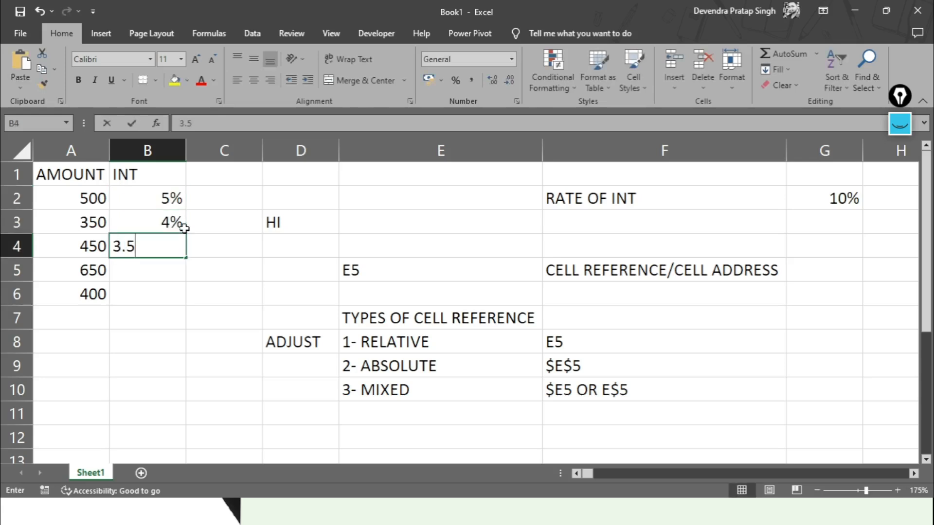
pyautogui.write('%')
pyautogui.write('%')
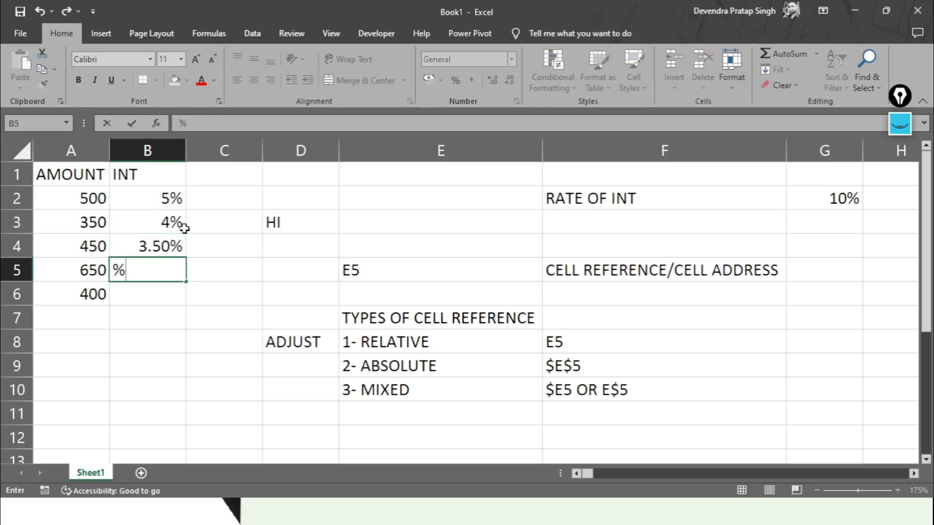
pyautogui.press('BackSpace')
pyautogui.write('6%')
pyautogui.press('Return')
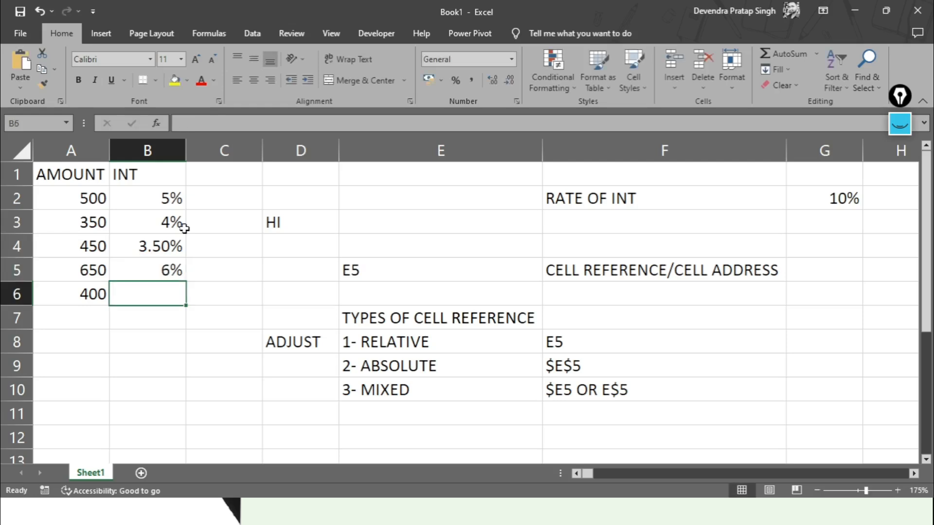
pyautogui.write('2.')
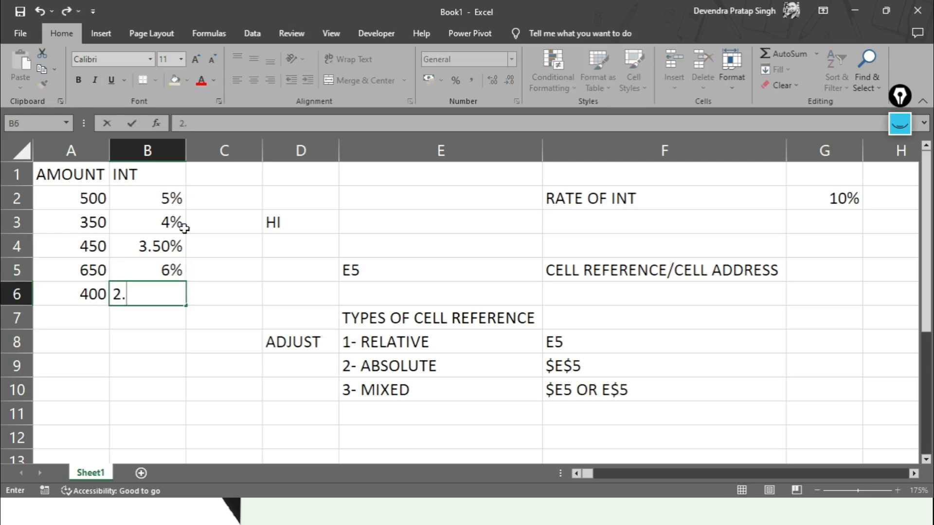
pyautogui.write('5%')
pyautogui.press('Return')
# Step: Trace the calculation for the first two rows by selecting each amount, its rate and the adjacent cell in column C
pyautogui.click(64, 199)
pyautogui.click(160, 203)
pyautogui.click(216, 204)
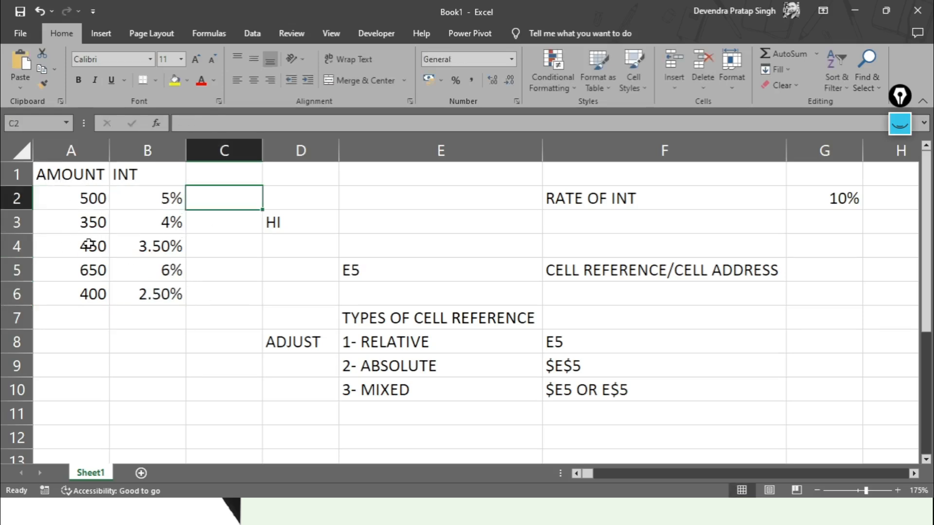
pyautogui.click(72, 223)
pyautogui.click(143, 223)
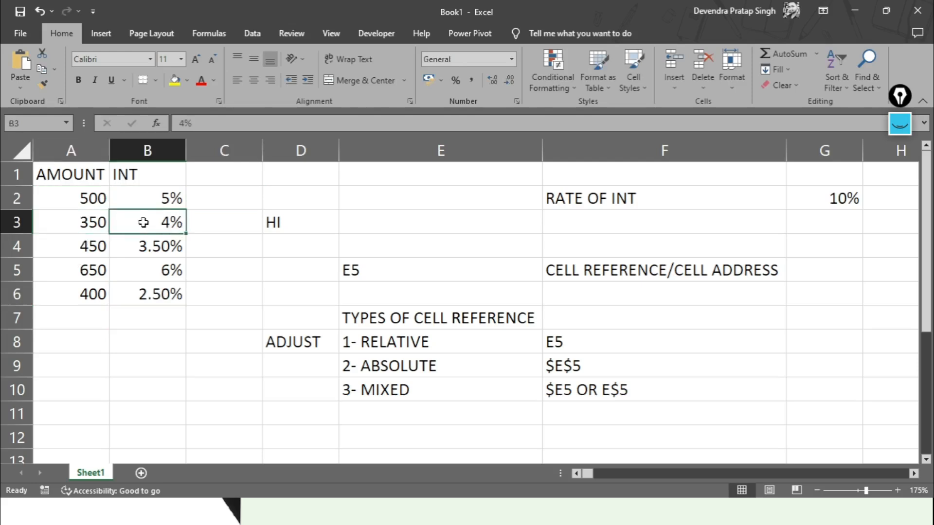
pyautogui.click(202, 224)
# Step: Enter the heading ANS in cell C1
pyautogui.click(224, 177)
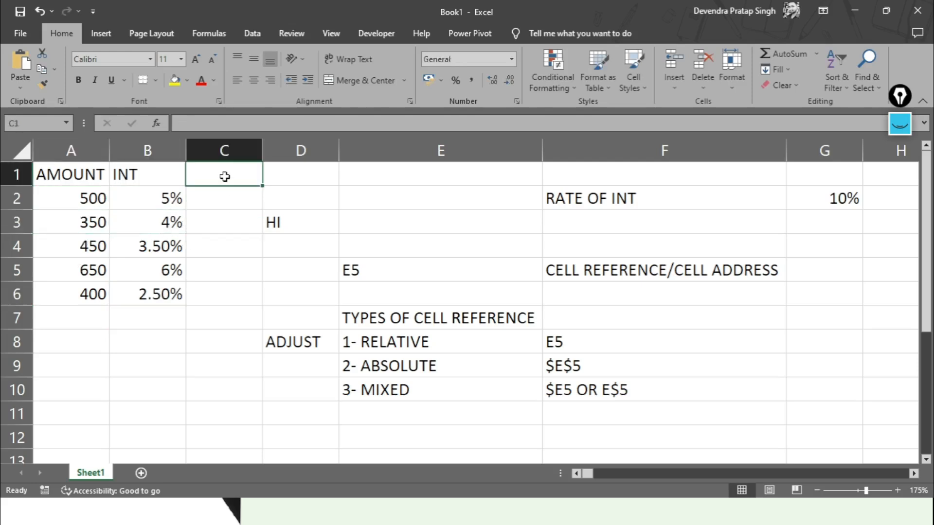
pyautogui.write('ANS')
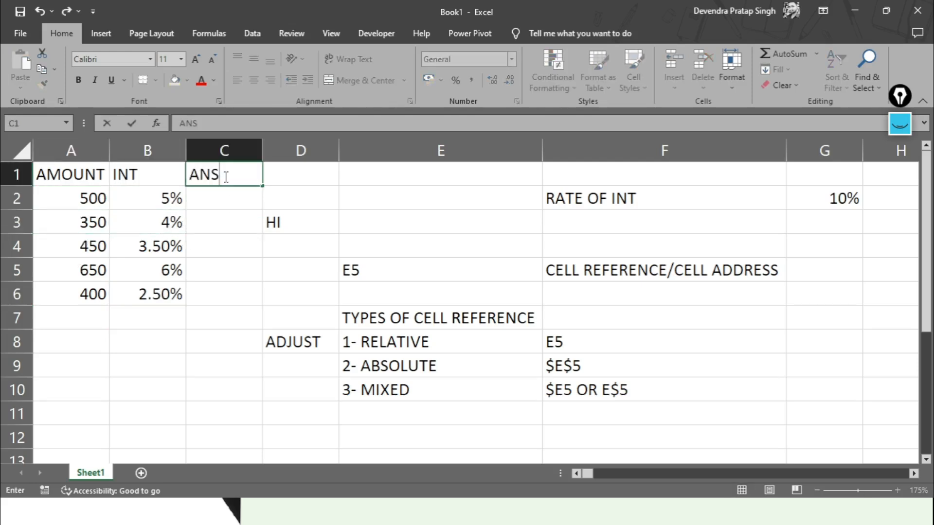
pyautogui.press('Return')
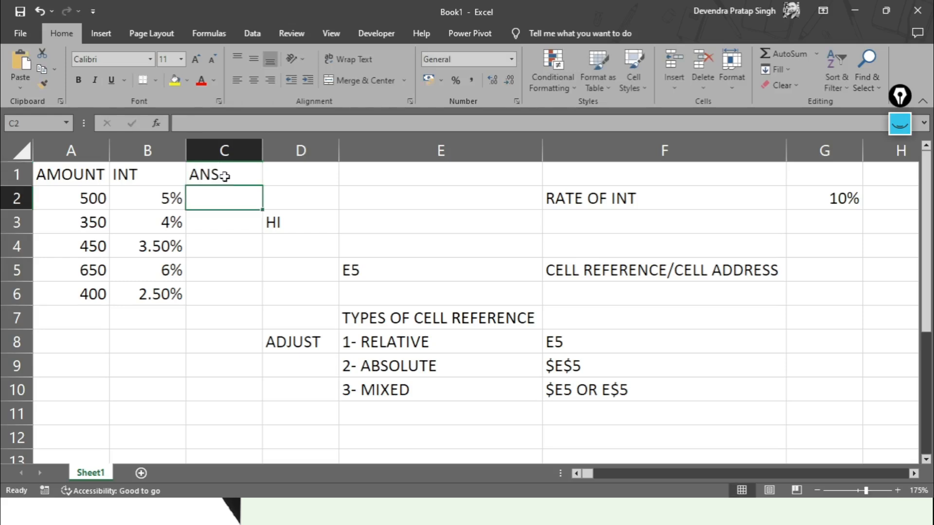
# Step: Enter the formula =A2*B2 in cell C2 to multiply the first amount by its rate
pyautogui.write('=')
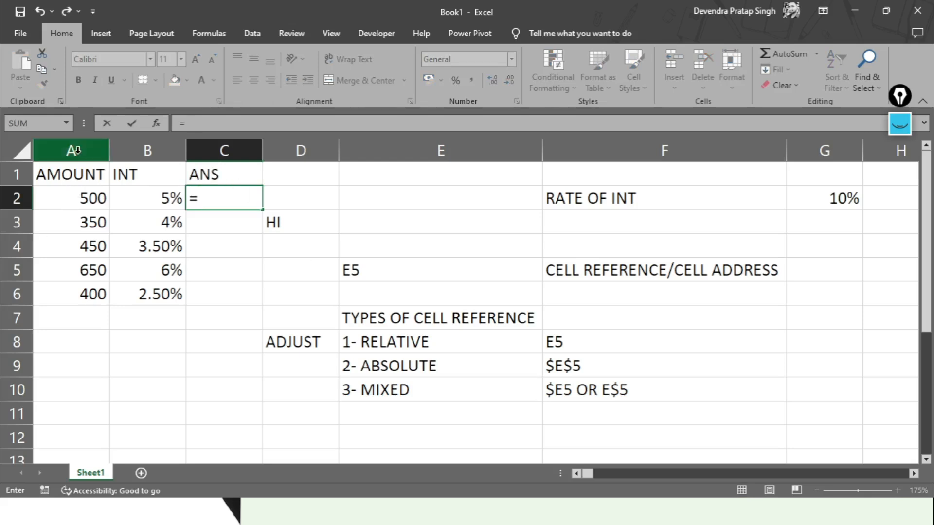
pyautogui.click(82, 201)
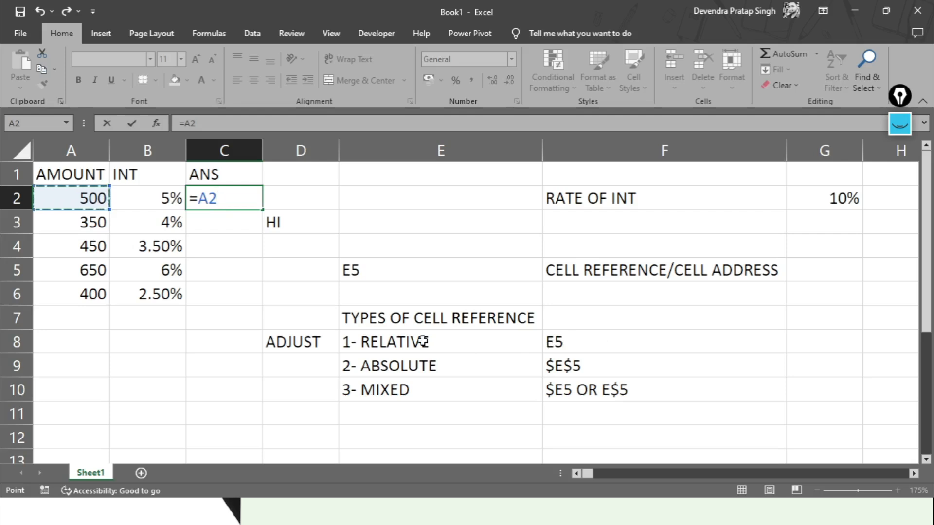
pyautogui.write('*')
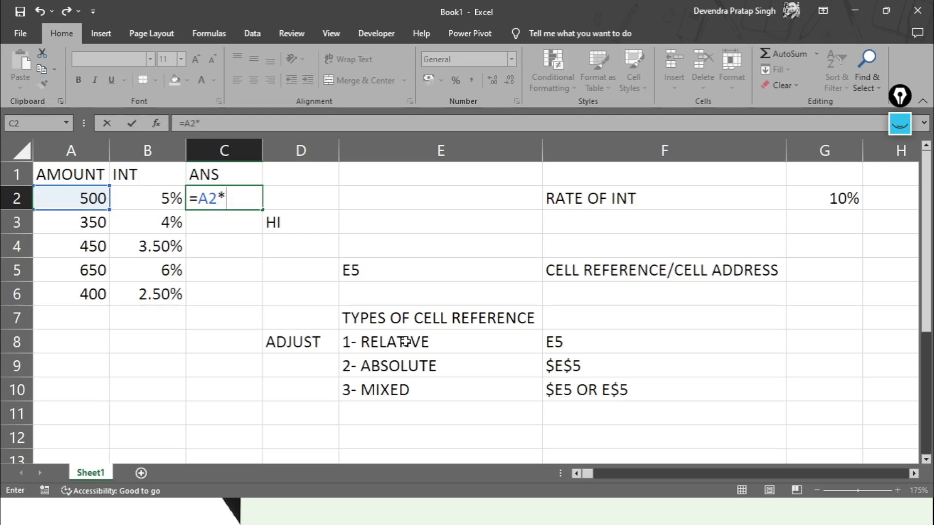
pyautogui.press('Left')
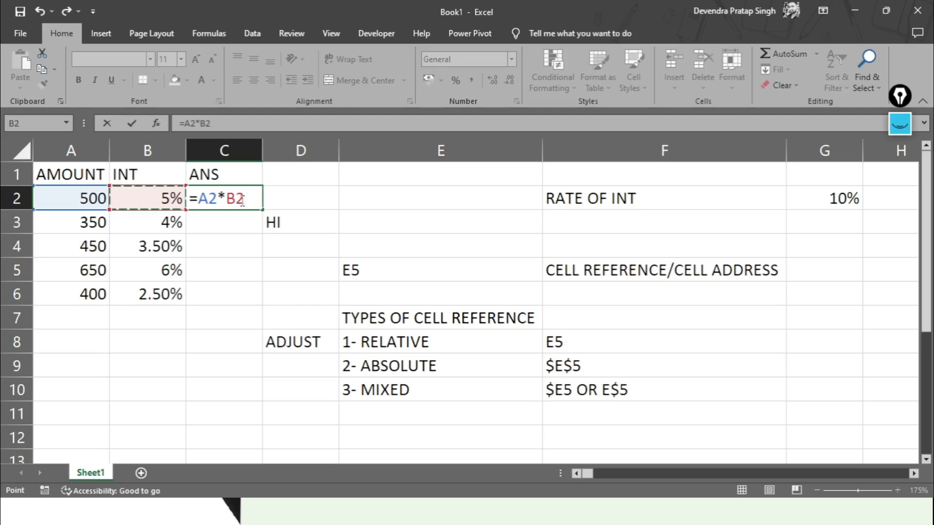
pyautogui.press('Return')
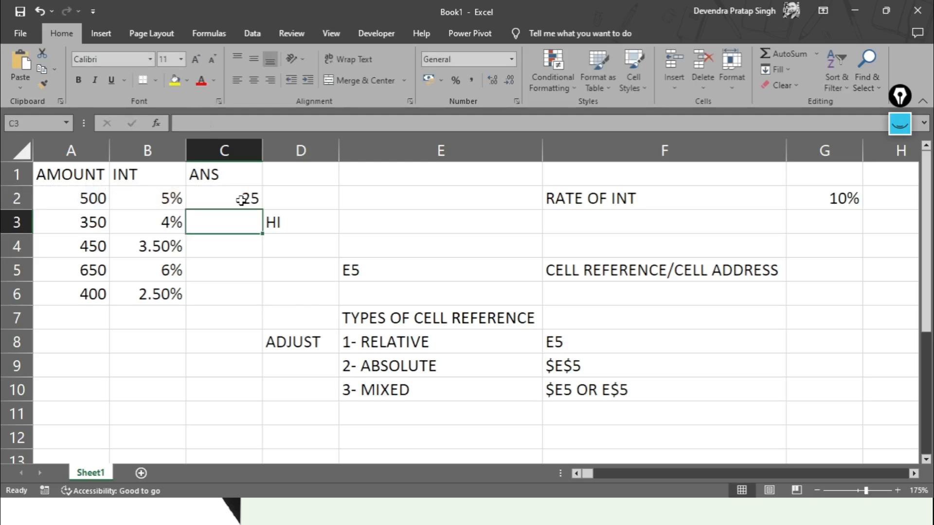
# Step: Examine the relative cell references in the formula of cell C2 and reselect that cell
pyautogui.click(227, 201)
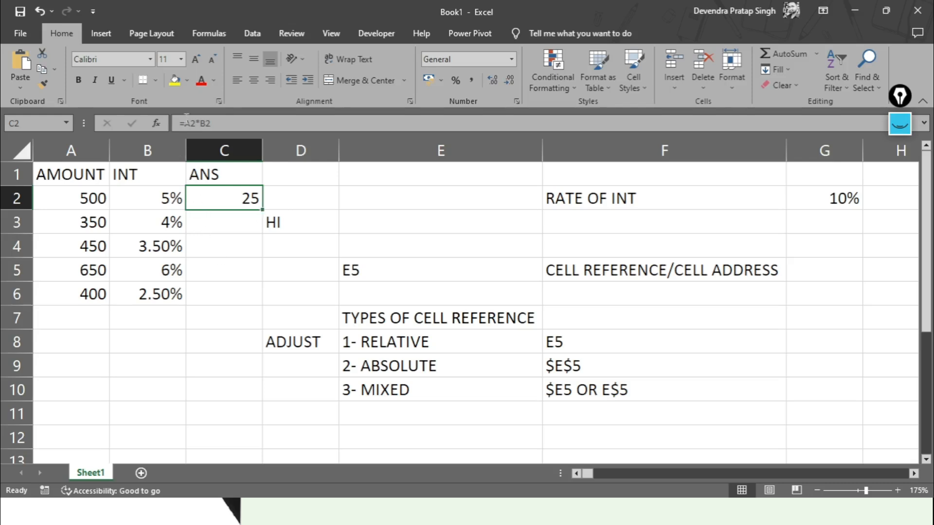
pyautogui.click(214, 123)
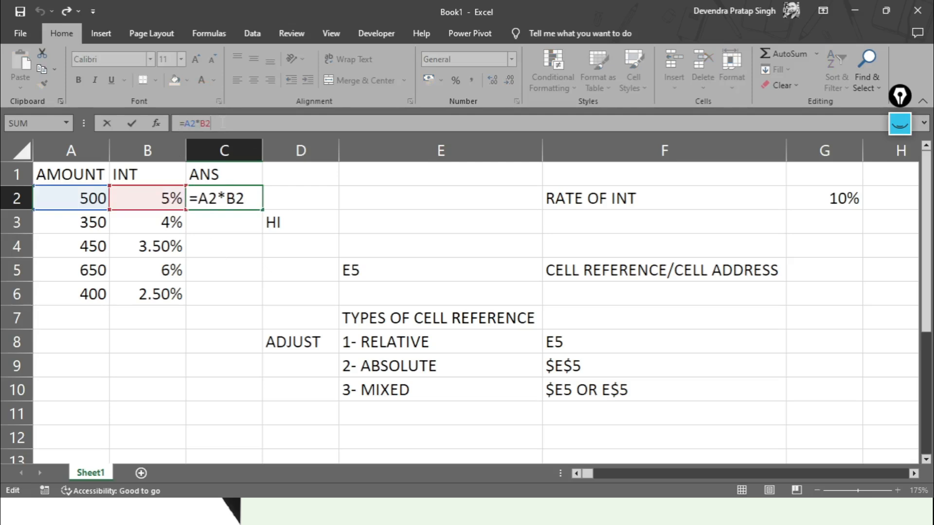
pyautogui.press('Return')
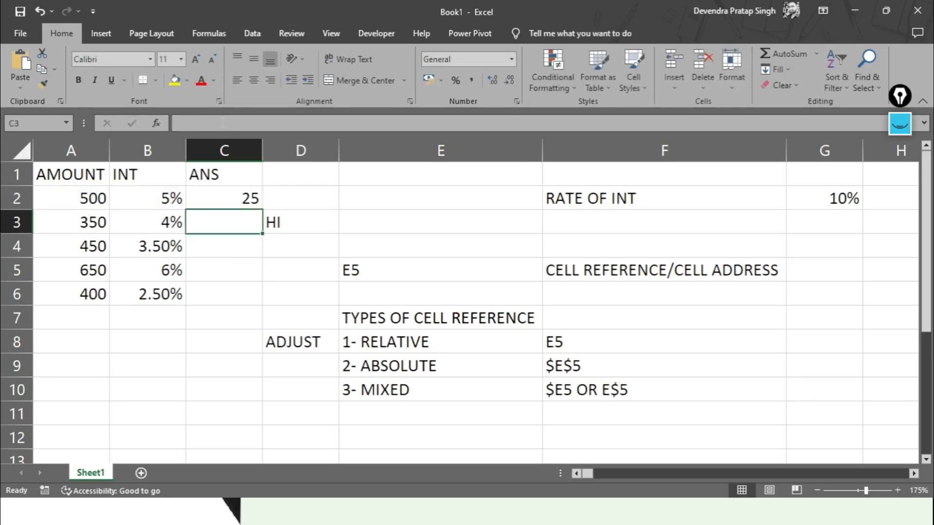
pyautogui.click(229, 197)
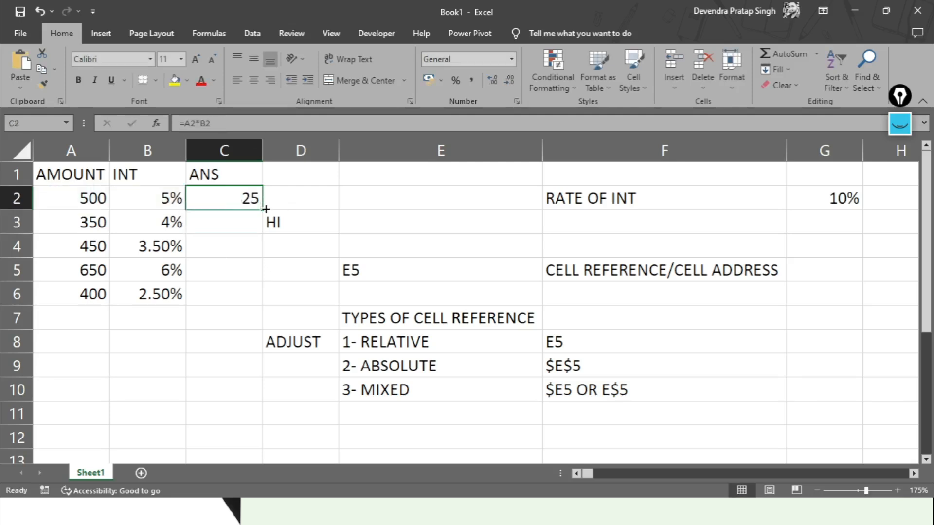
# Step: Copy the formula in cell C2 down to C6 and examine how the references adjust in cells C2 and C3
pyautogui.moveTo(263, 209); pyautogui.dragTo(259, 297)
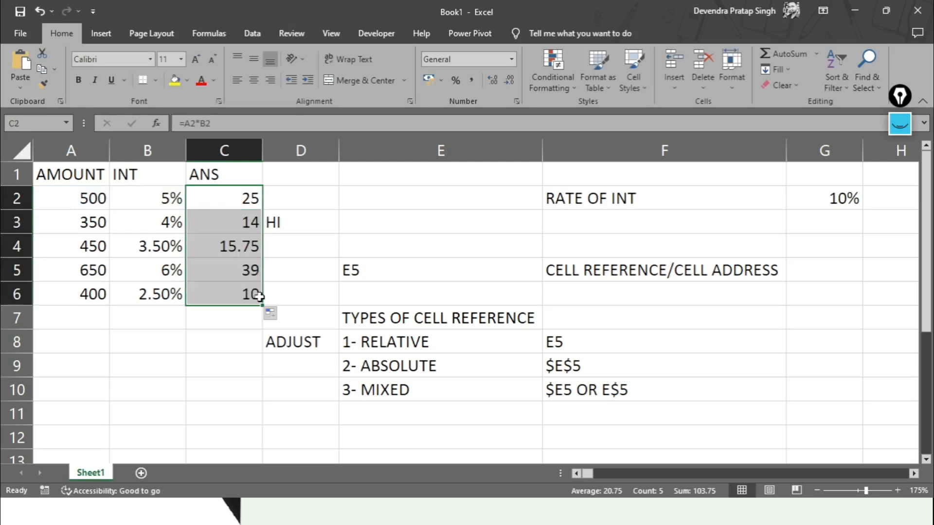
pyautogui.click(205, 194)
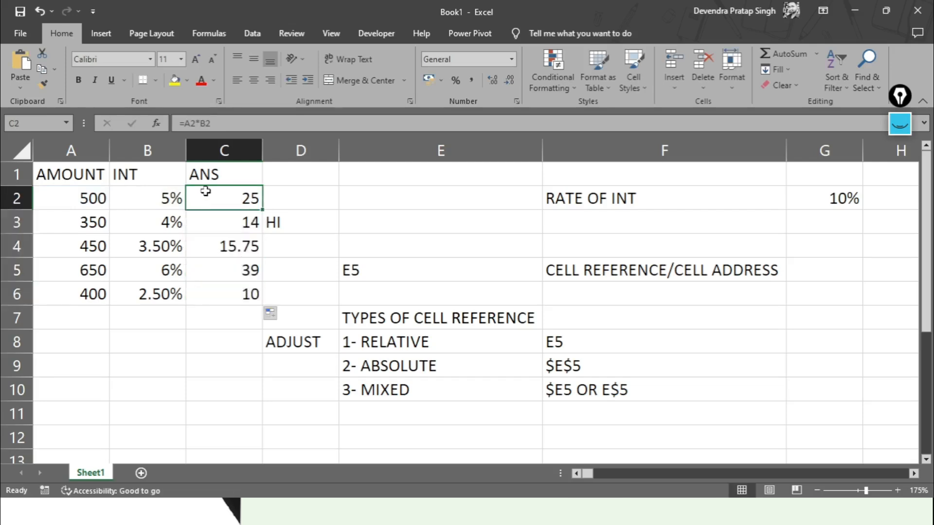
pyautogui.click(227, 122)
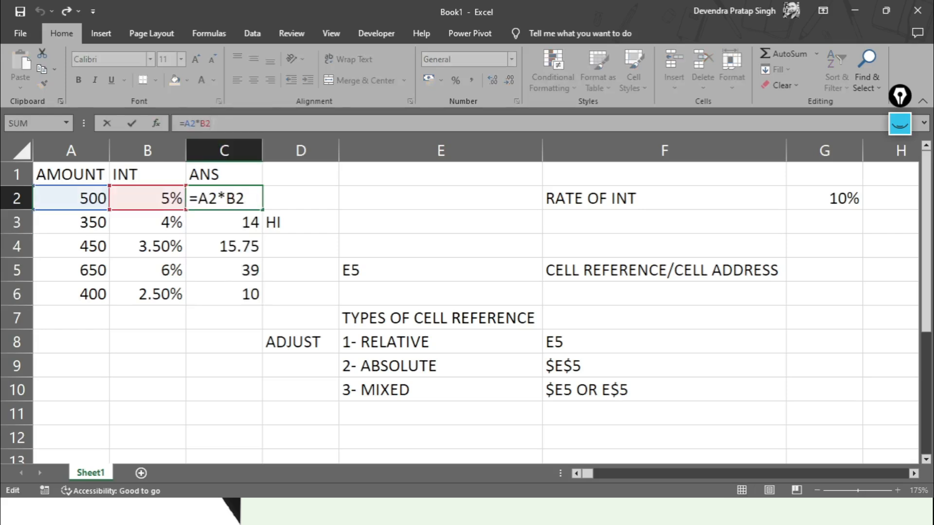
pyautogui.click(229, 218)
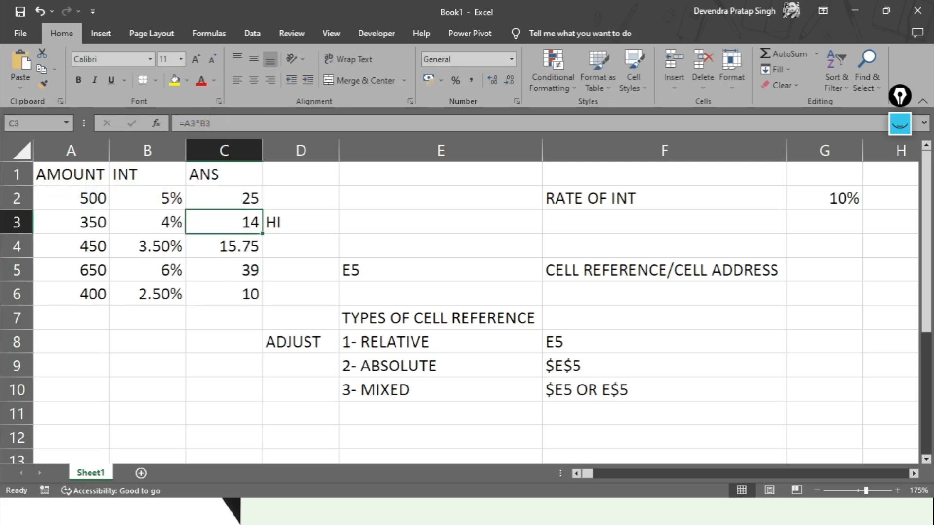
pyautogui.press('F2')
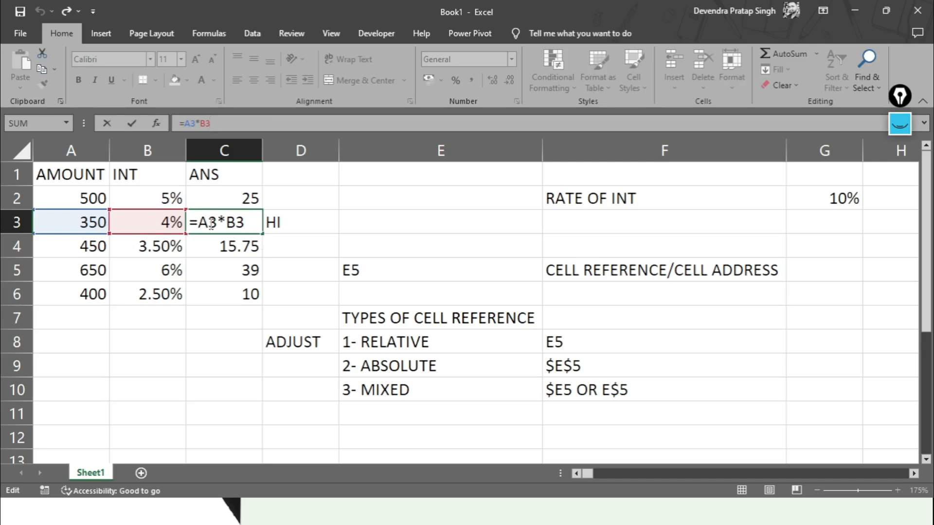
pyautogui.press('Return')
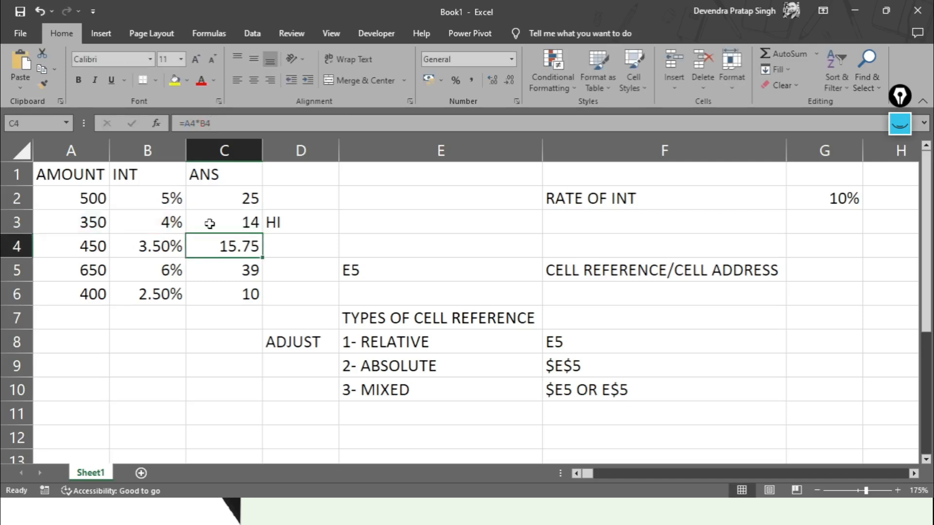
pyautogui.click(272, 224)
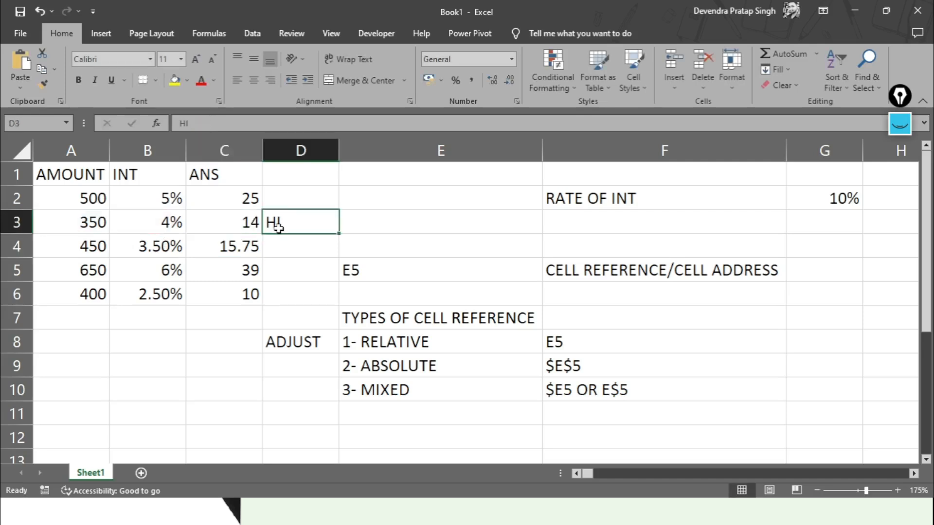
pyautogui.moveTo(220, 195); pyautogui.dragTo(234, 290)
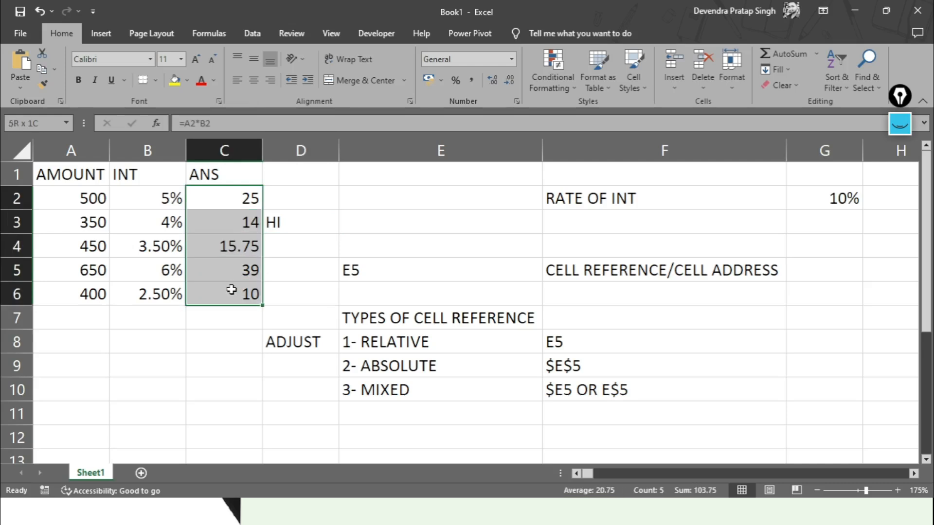
# Step: Delete the INT column and clear the broken formulas below the ANS heading
pyautogui.click(147, 150)
pyautogui.rightClick(153, 148)
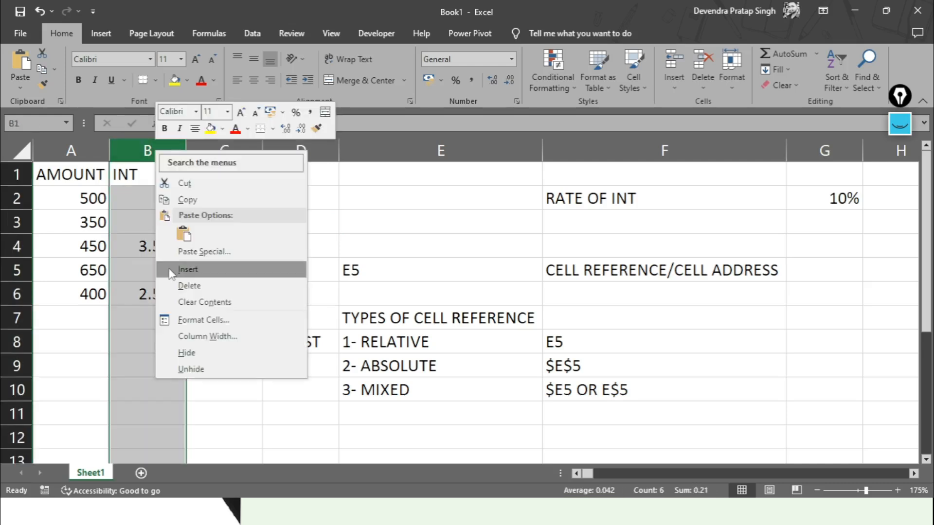
pyautogui.click(186, 286)
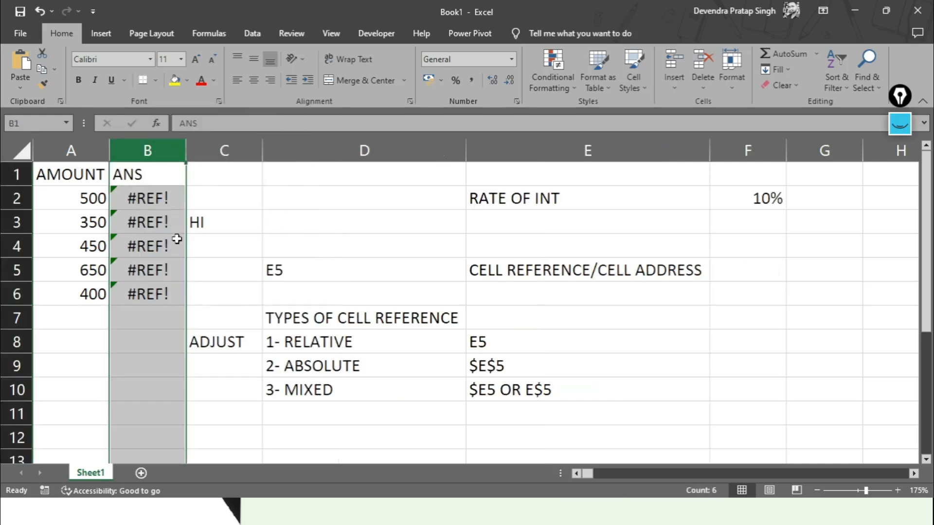
pyautogui.moveTo(156, 206); pyautogui.dragTo(164, 315)
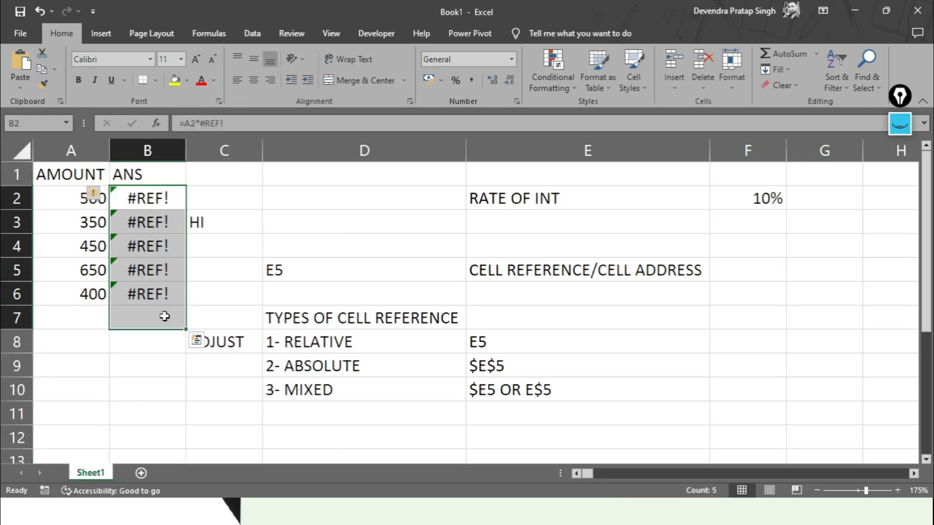
pyautogui.press('Delete')
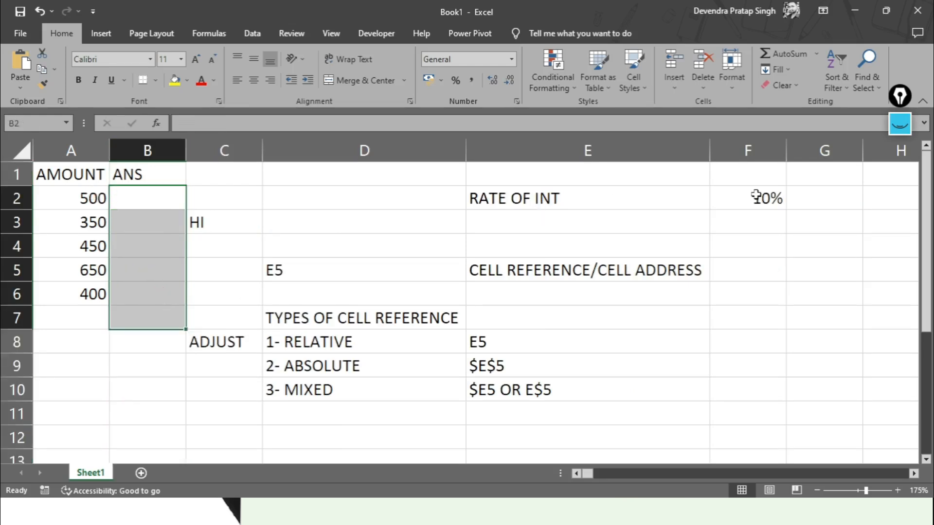
# Step: Enter the formula =A2*F2 in cell B2 to multiply the first amount by the single rate of interest
pyautogui.click(757, 196)
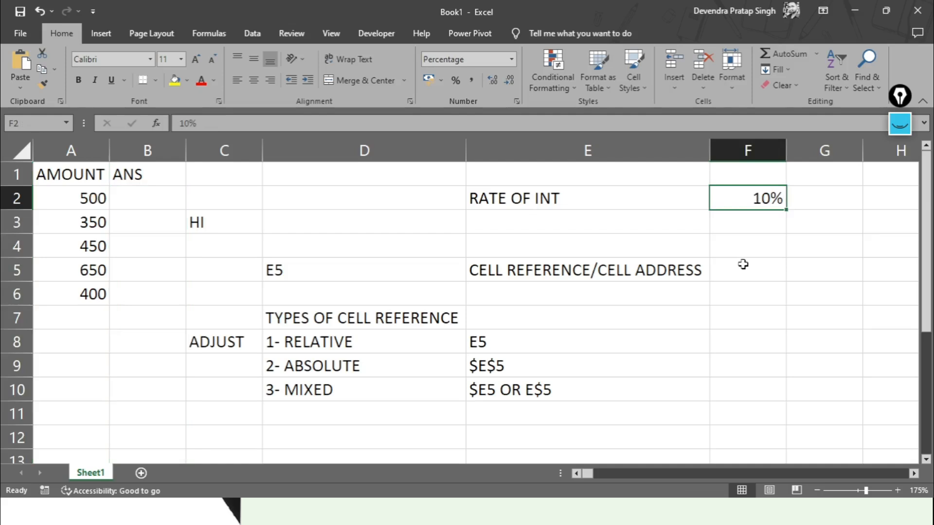
pyautogui.click(81, 207)
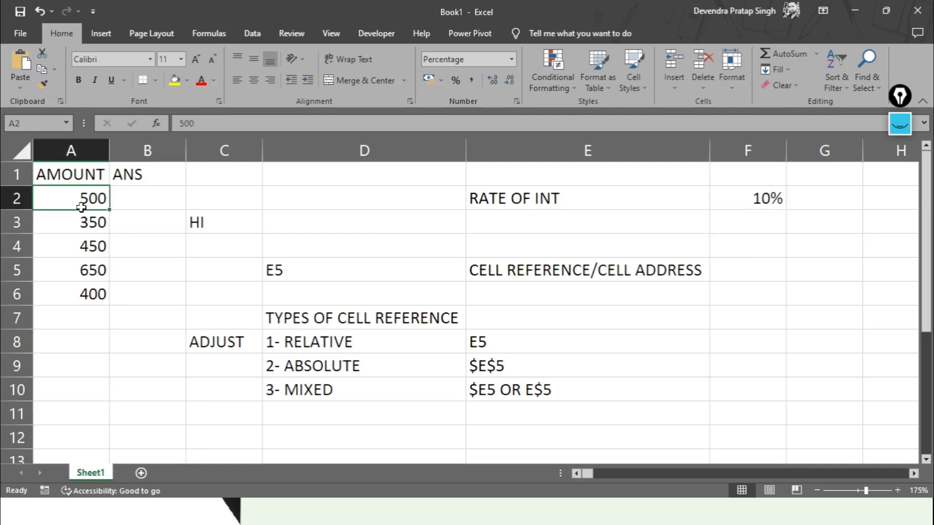
pyautogui.moveTo(81, 207); pyautogui.dragTo(77, 292)
pyautogui.click(129, 197)
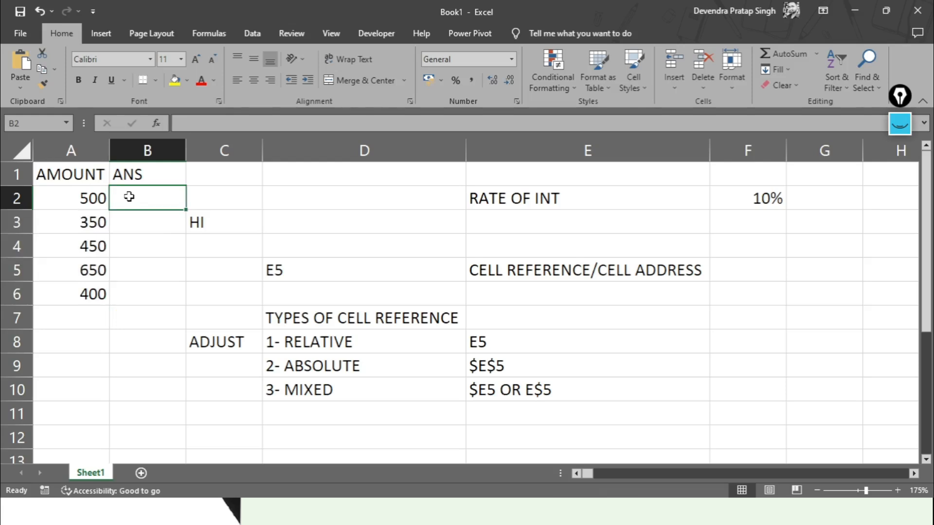
pyautogui.write('=')
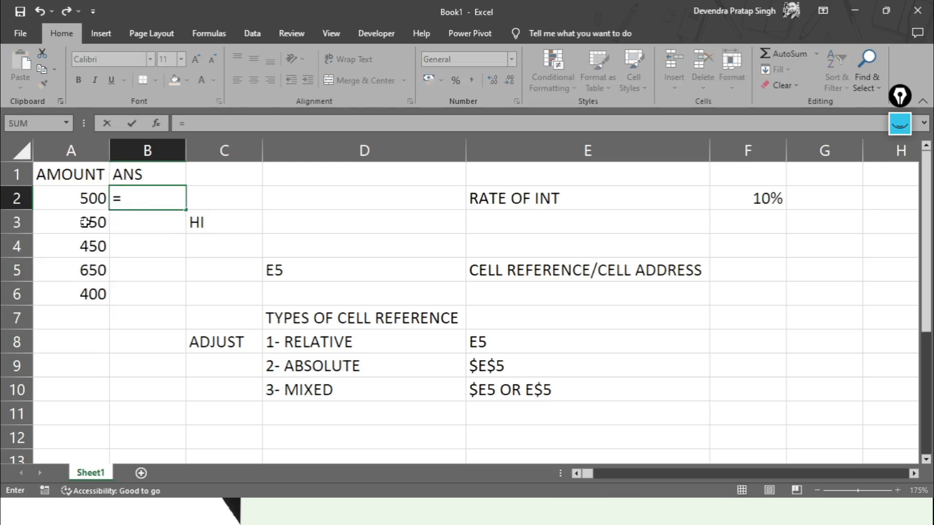
pyautogui.click(57, 201)
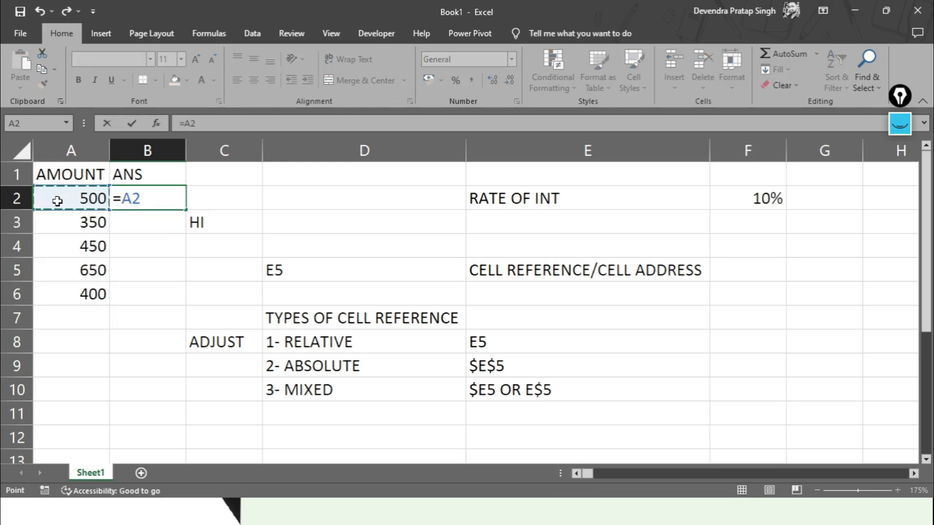
pyautogui.write('*')
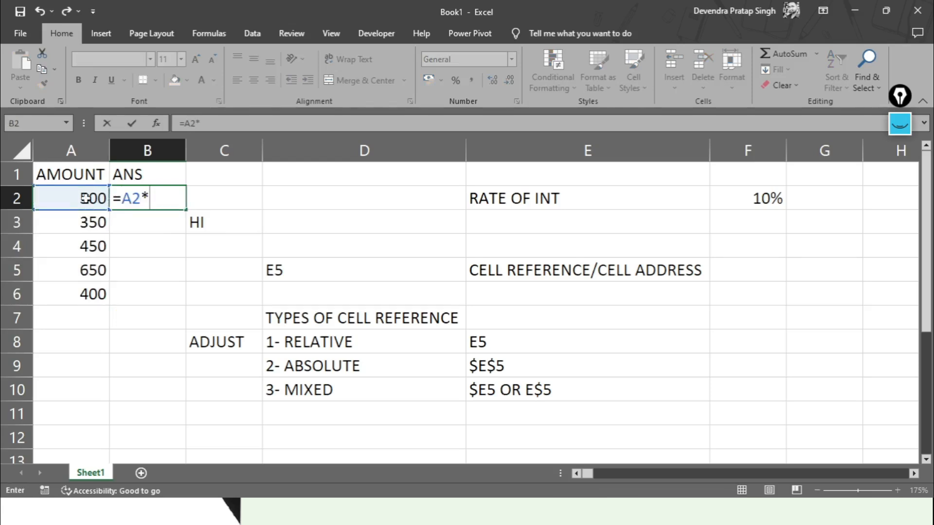
pyautogui.click(757, 201)
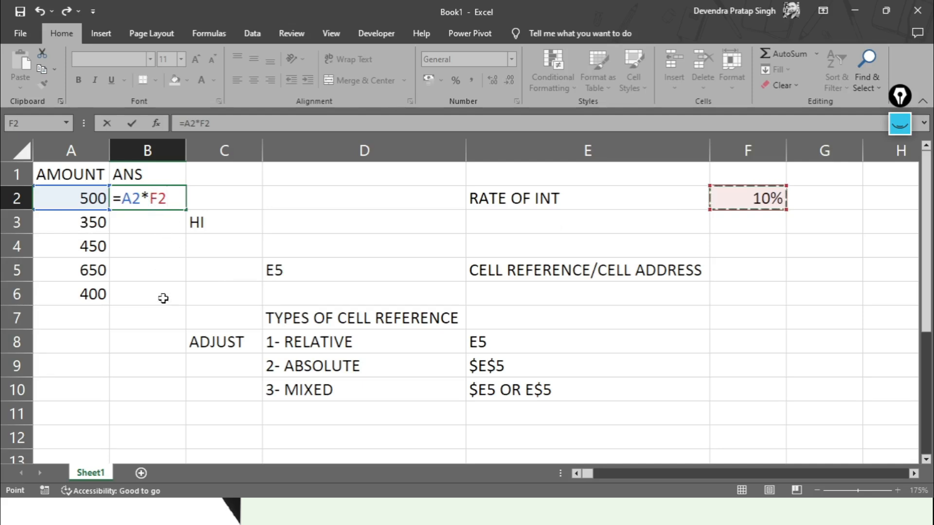
pyautogui.press('Return')
# Step: Copy the relative formula in B2 down to B6 and examine which cells below the rate the copies refer to
pyautogui.click(153, 194)
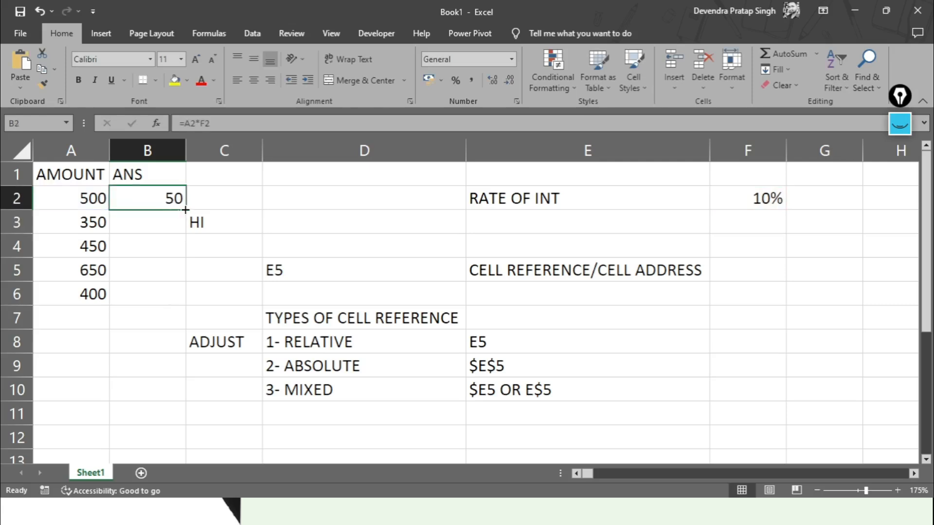
pyautogui.moveTo(188, 210); pyautogui.dragTo(188, 299)
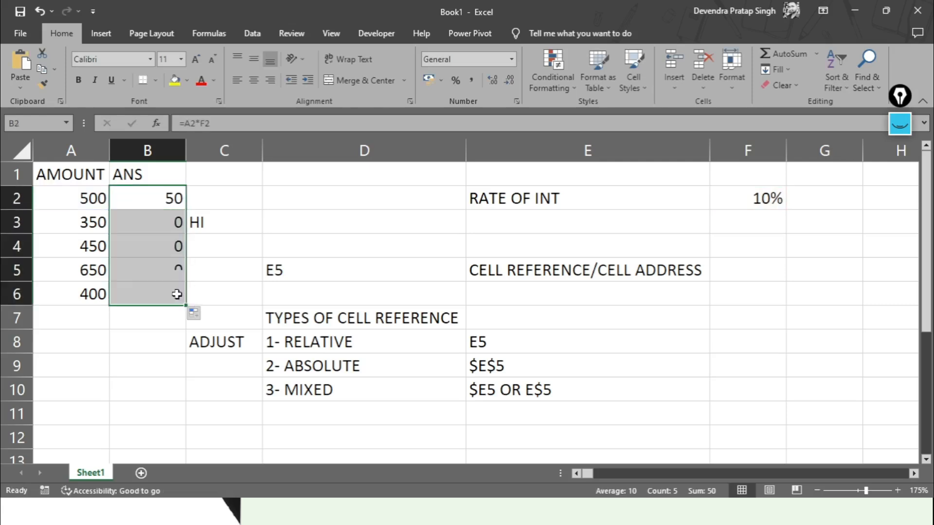
pyautogui.moveTo(156, 226); pyautogui.dragTo(156, 300)
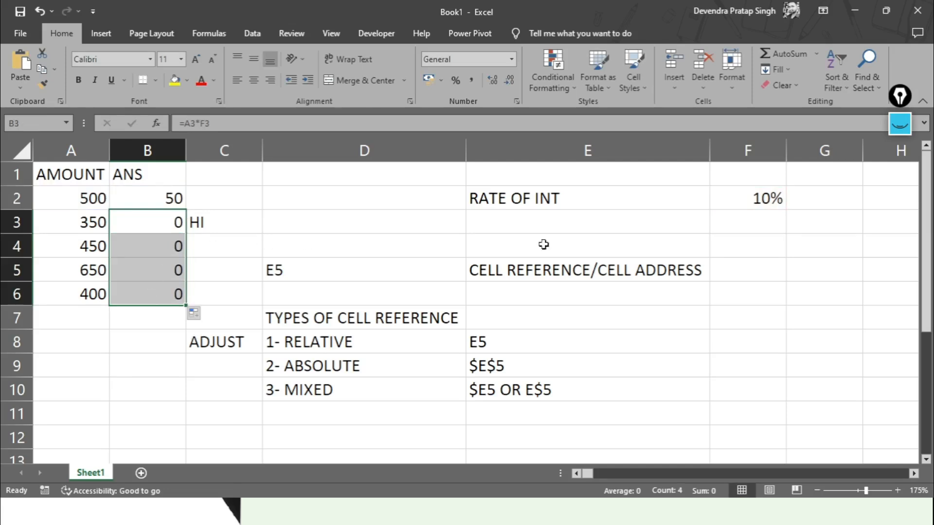
pyautogui.click(758, 223)
pyautogui.press('Return')
pyautogui.press('Return')
pyautogui.press('Return')
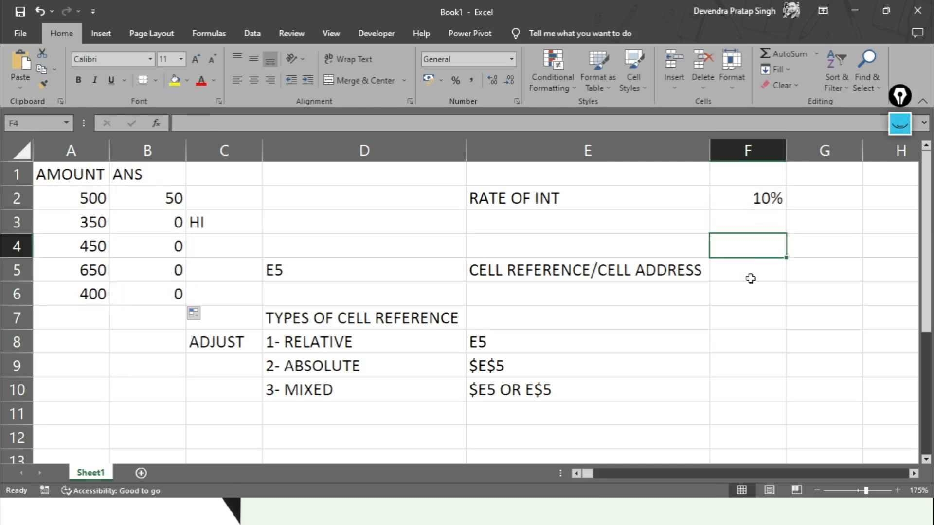
pyautogui.doubleClick(136, 199)
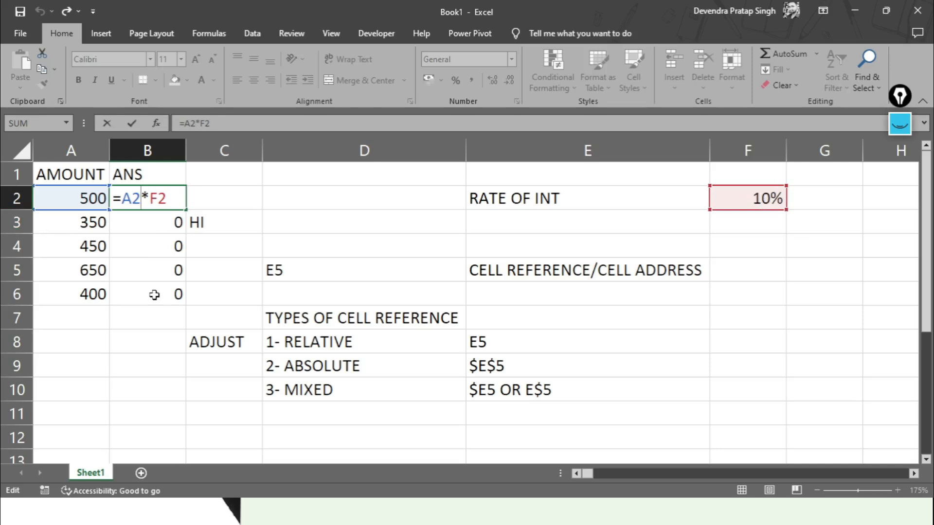
pyautogui.click(158, 199)
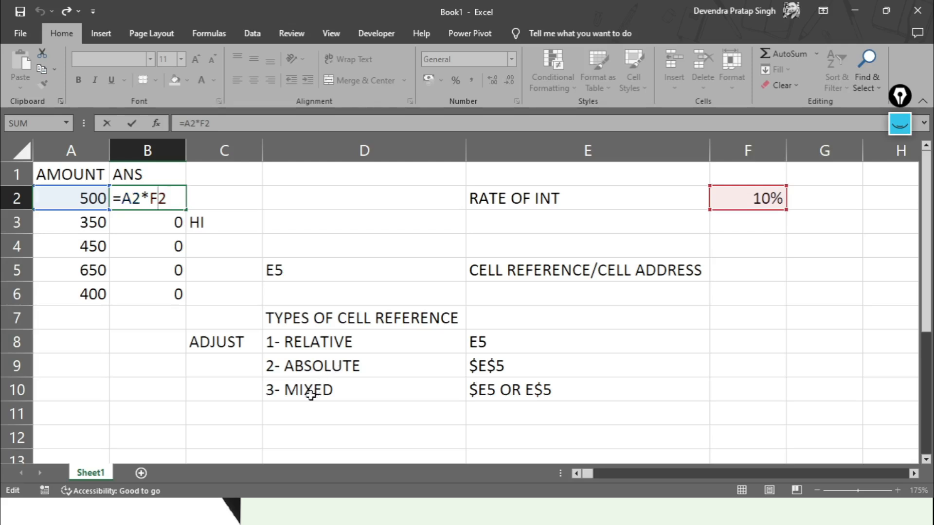
pyautogui.press('Return')
# Step: Enter NO CHANGE in cell C9 beside the ABSOLUTE entry and fit column C's width to its contents
pyautogui.click(244, 366)
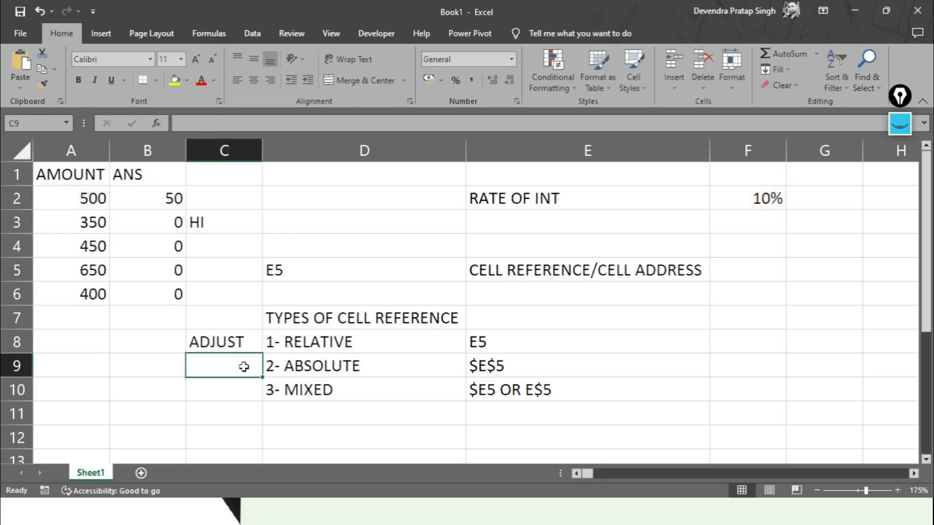
pyautogui.write('NO CHANGE')
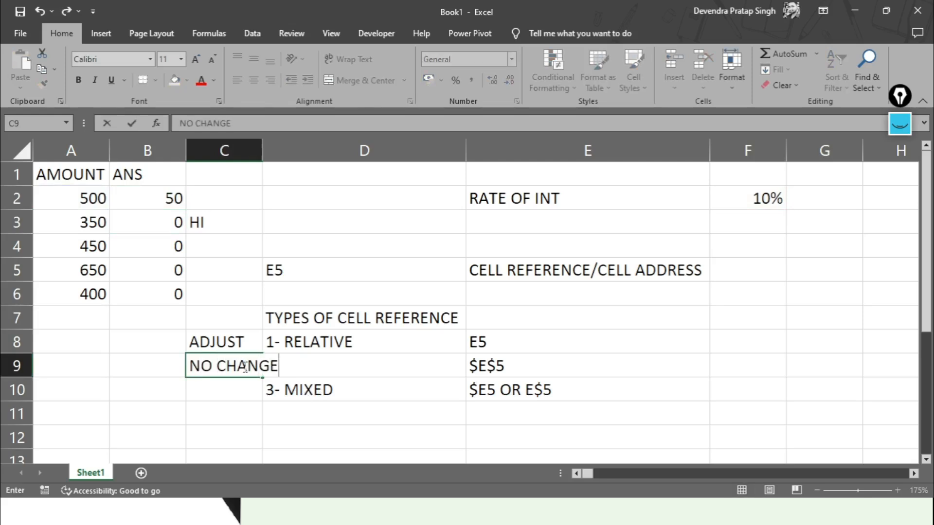
pyautogui.press('Return')
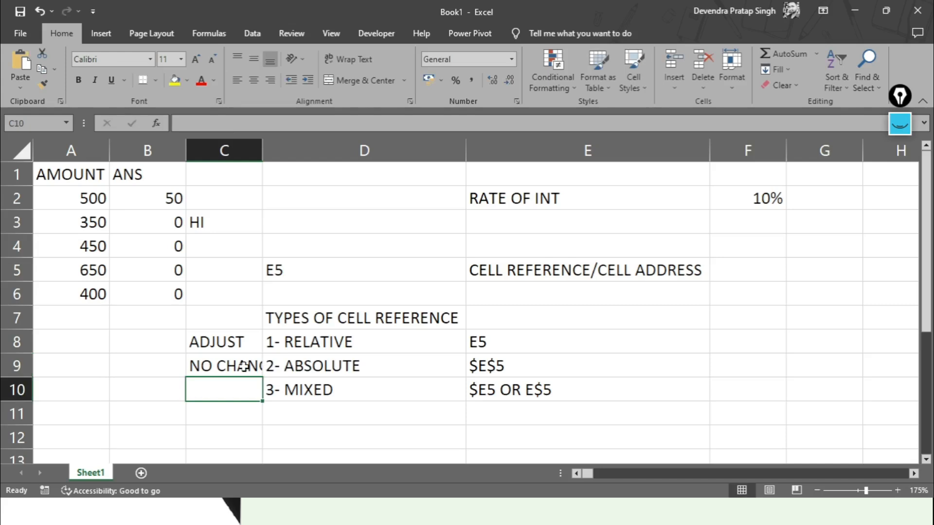
pyautogui.doubleClick(262, 150)
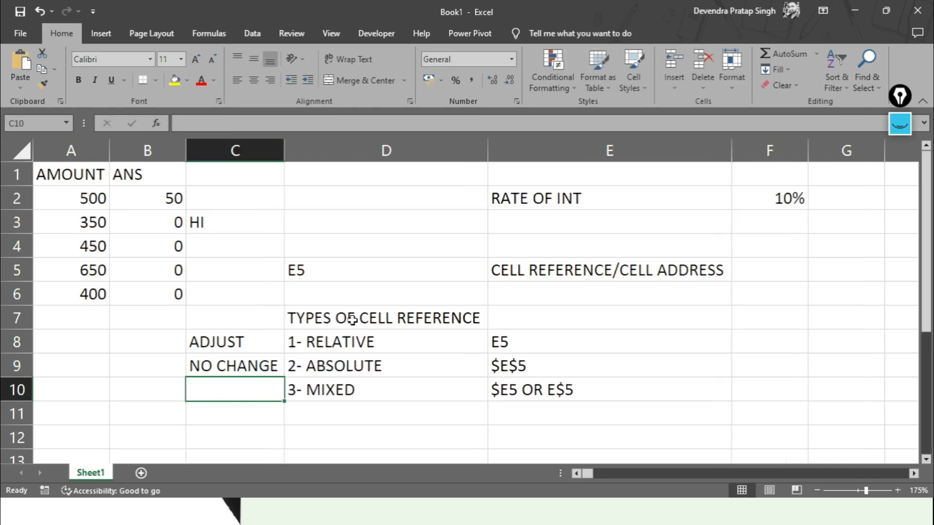
# Step: Make the rate reference in cell B2 absolute so that its formula reads =A2*$F$2
pyautogui.click(332, 367)
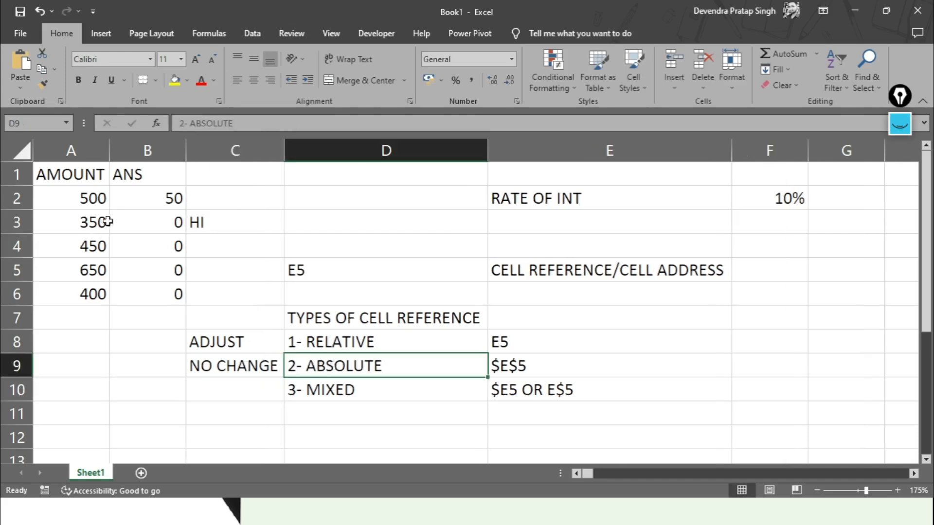
pyautogui.click(152, 200)
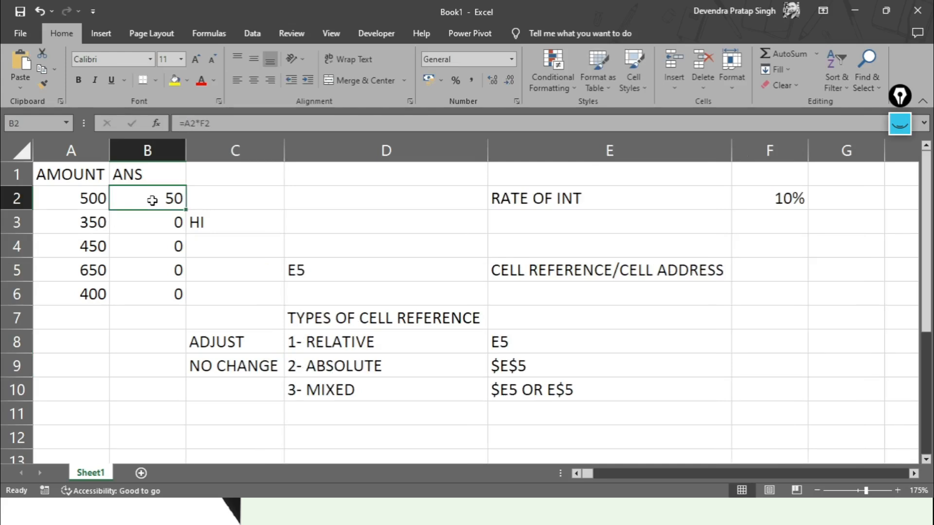
pyautogui.doubleClick(152, 200)
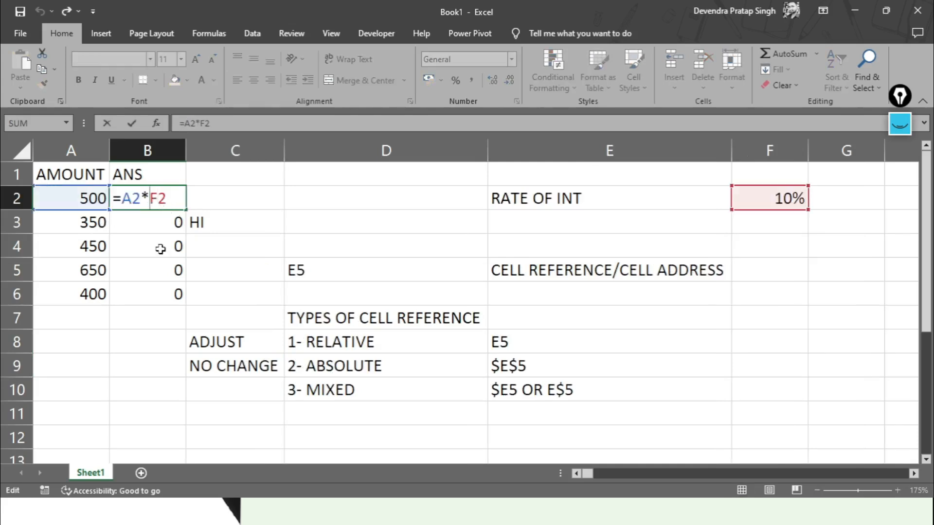
pyautogui.write('$')
pyautogui.press('Right')
pyautogui.write('$')
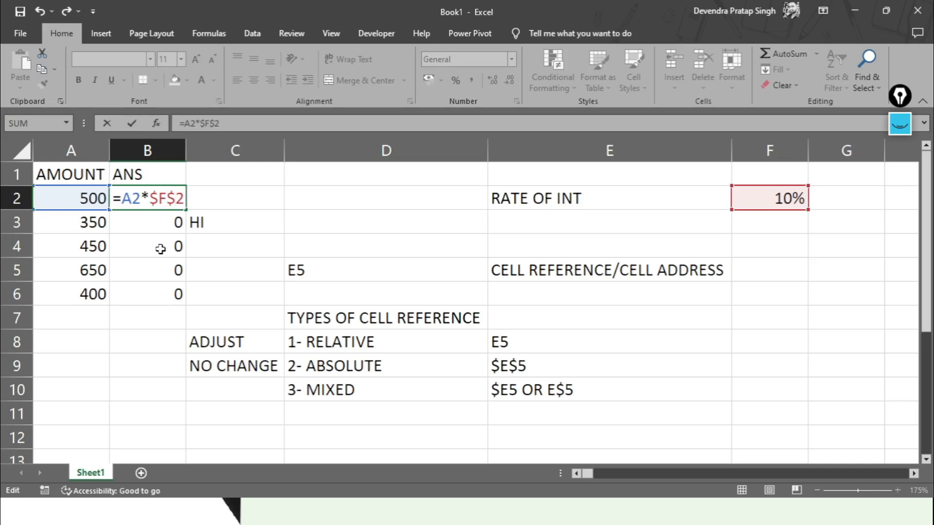
pyautogui.press('Return')
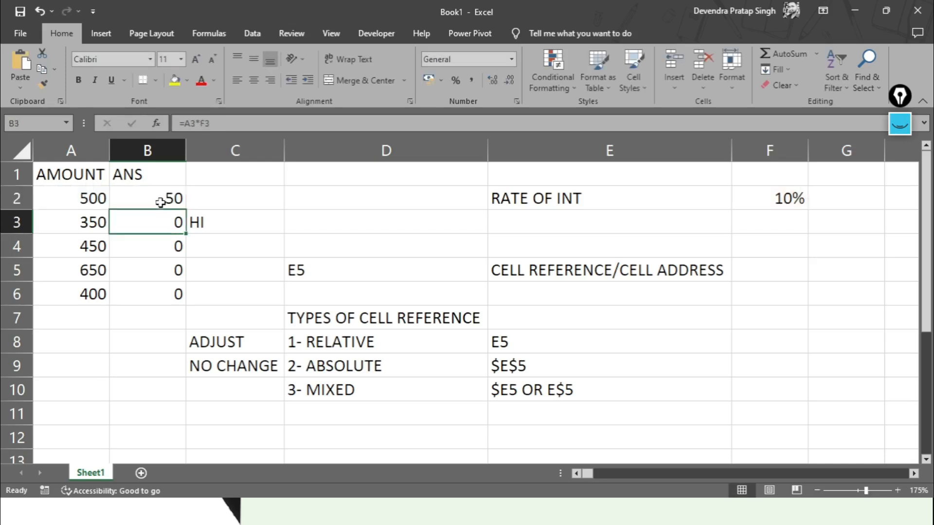
# Step: Copy the formula with the absolute rate reference from B2 down to B6 and reselect cell B2
pyautogui.click(160, 203)
pyautogui.moveTo(185, 209); pyautogui.dragTo(185, 301)
pyautogui.click(137, 199)
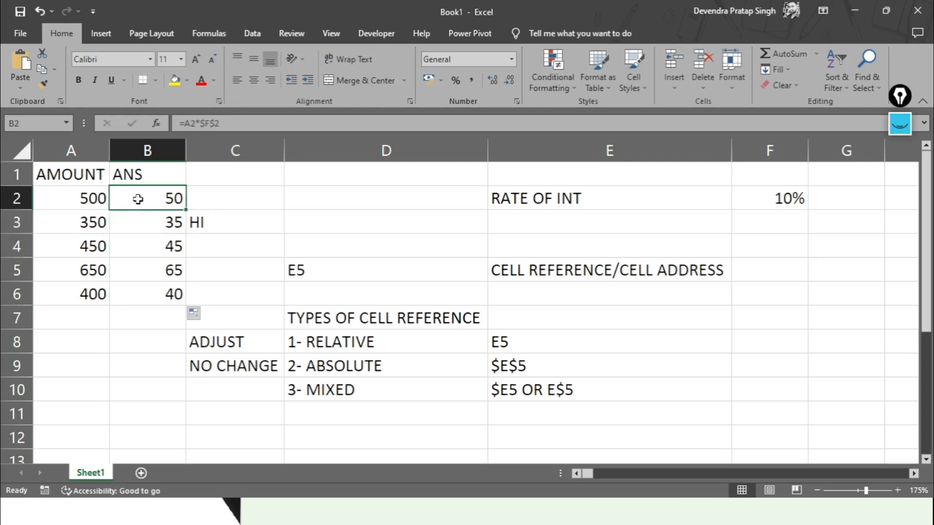
# Step: Examine the formulas in B2 through B6 to compare which amount and rate cells each copy refers to
pyautogui.doubleClick(138, 199)
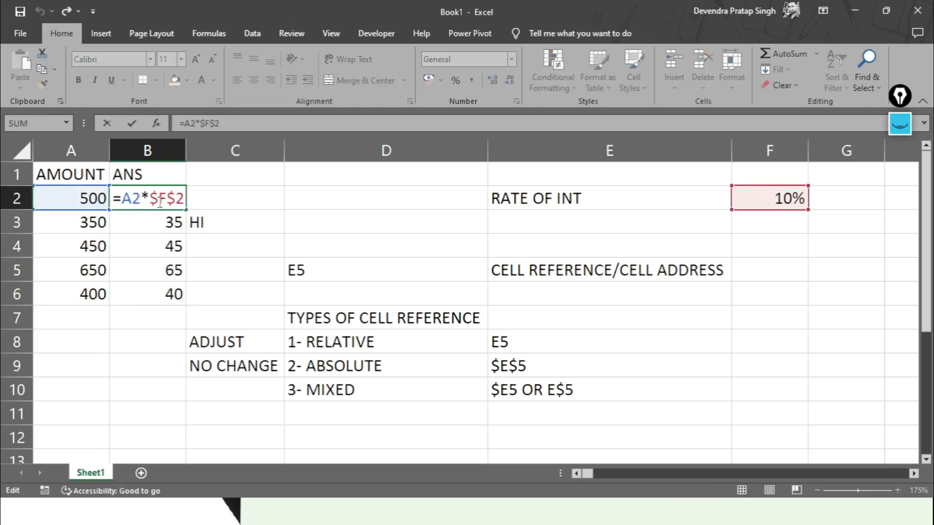
pyautogui.click(150, 223)
pyautogui.doubleClick(146, 225)
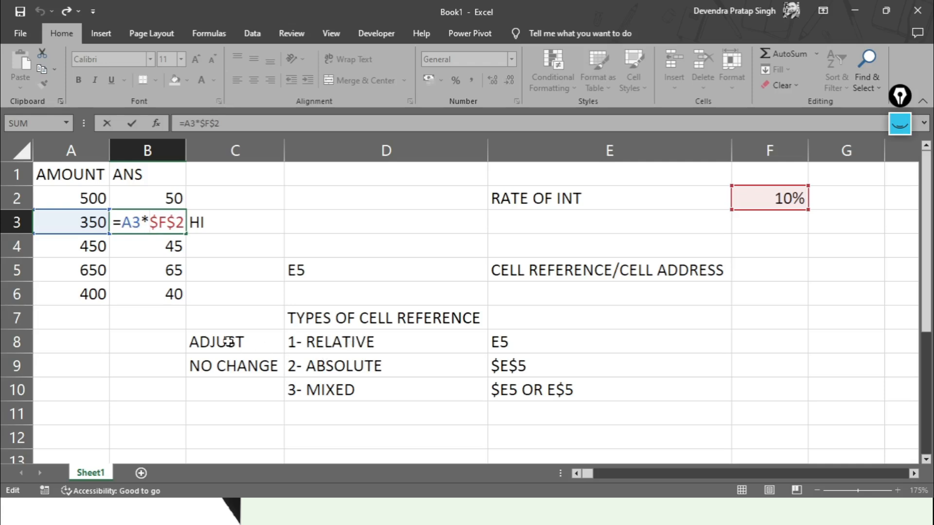
pyautogui.press('Return')
pyautogui.doubleClick(138, 245)
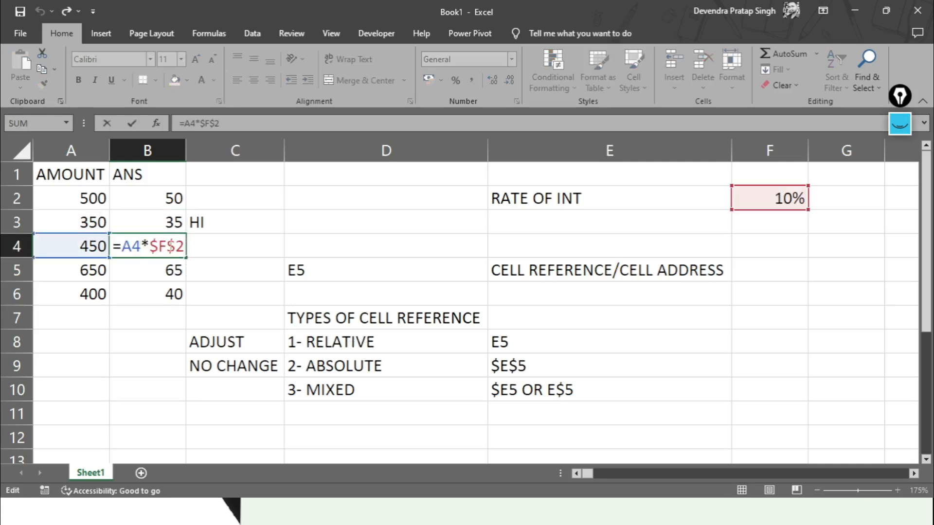
pyautogui.press('Return')
pyautogui.doubleClick(171, 270)
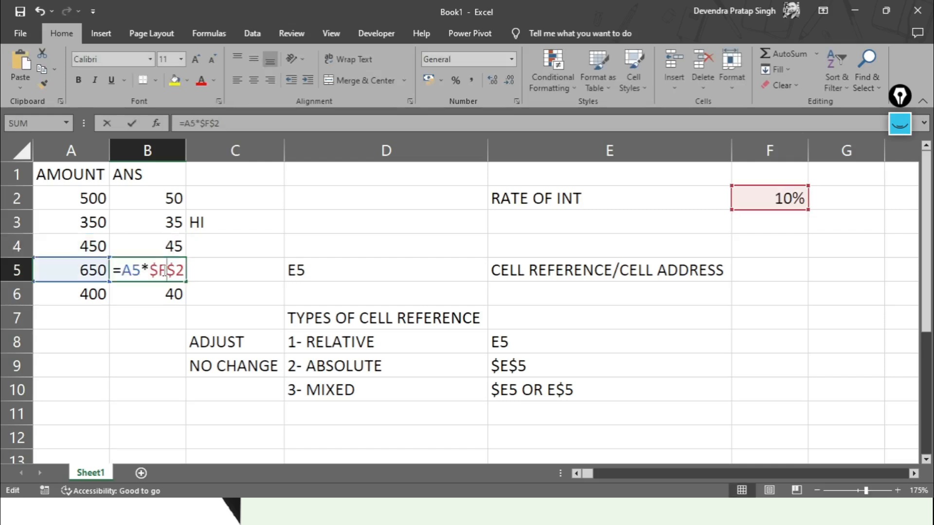
pyautogui.press('Return')
pyautogui.doubleClick(173, 293)
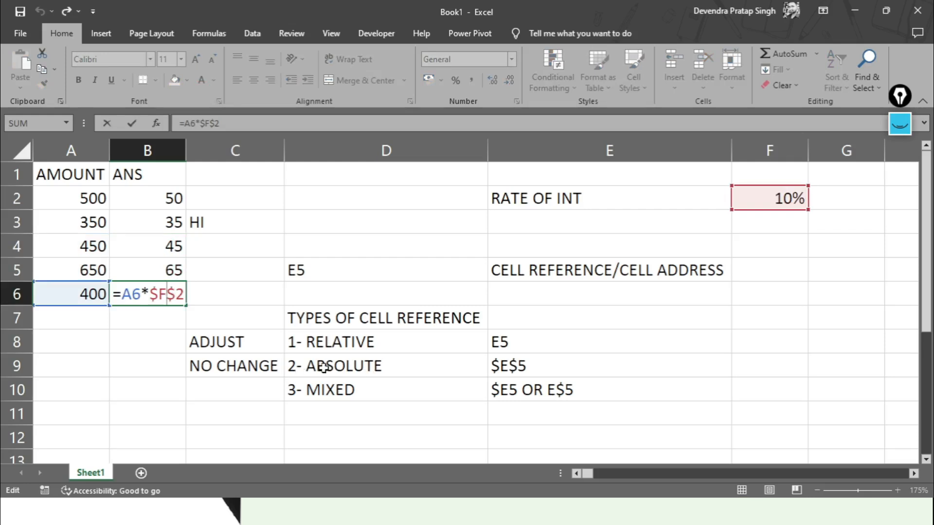
pyautogui.click(164, 294)
pyautogui.press('Return')
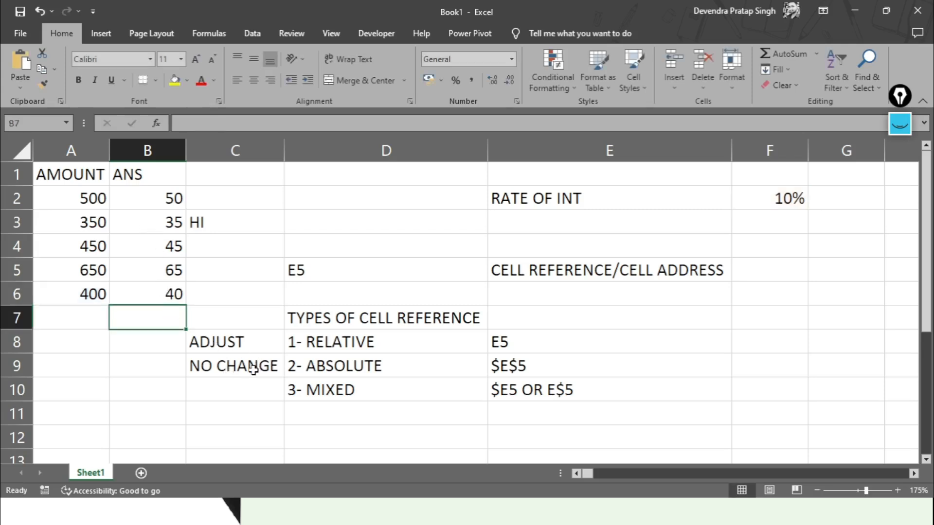
# Step: Review the RELATIVE, ABSOLUTE and MIXED entries in D8 to D10, marking cells across row 4 and down column C
pyautogui.click(368, 342)
pyautogui.click(358, 369)
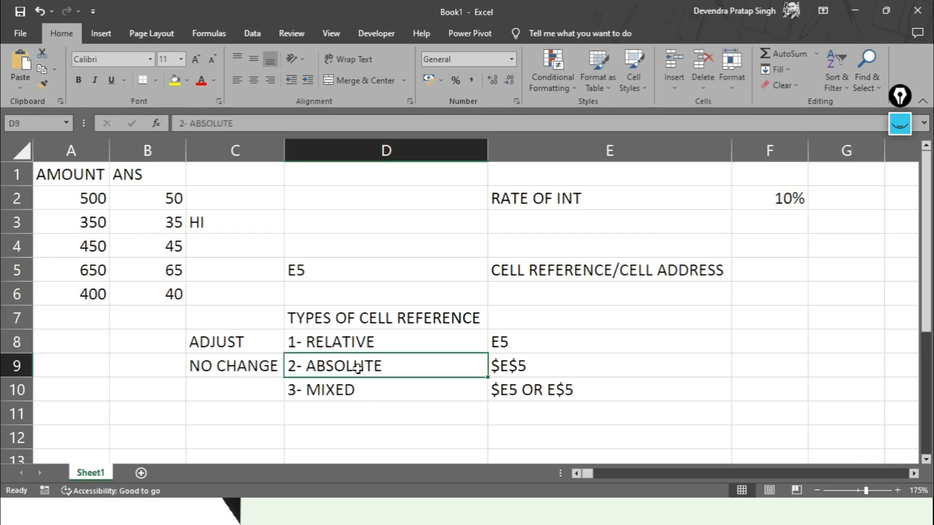
pyautogui.click(345, 389)
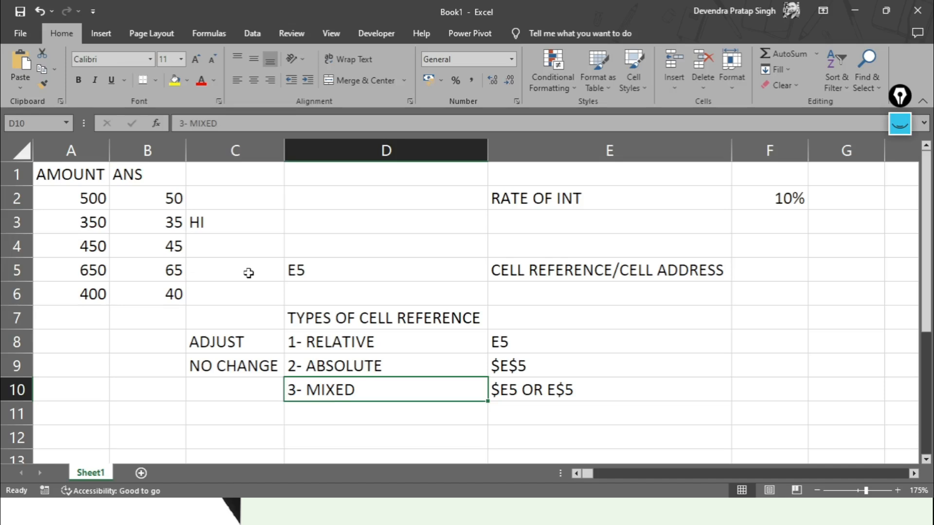
pyautogui.moveTo(144, 242); pyautogui.dragTo(611, 253)
pyautogui.moveTo(245, 224); pyautogui.dragTo(264, 409)
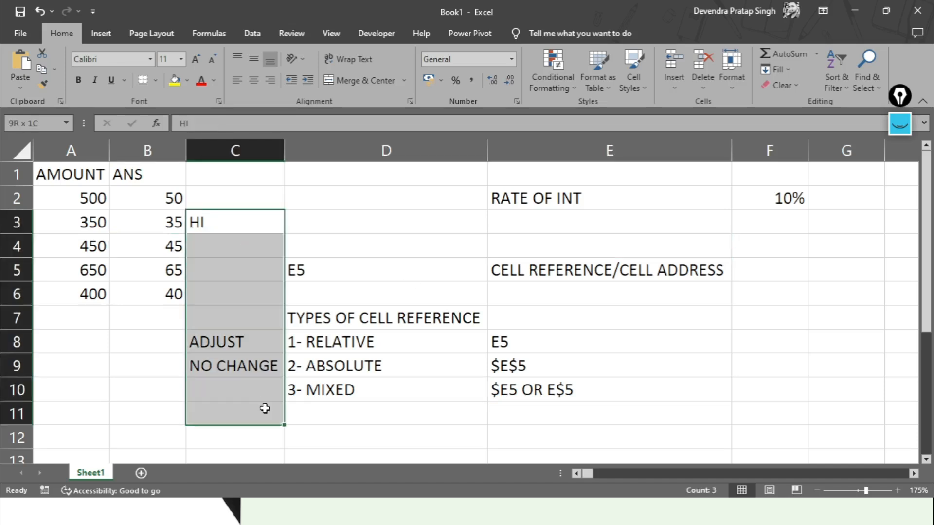
pyautogui.click(429, 400)
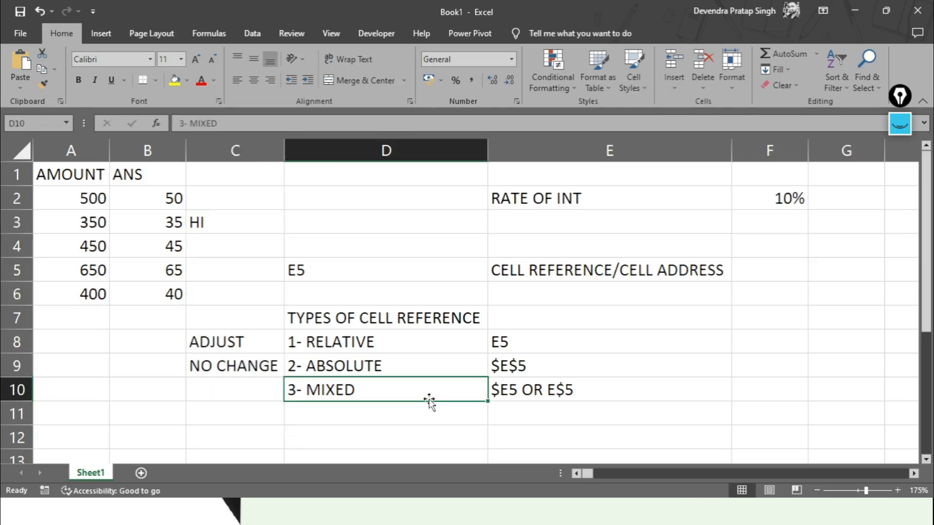
pyautogui.click(222, 389)
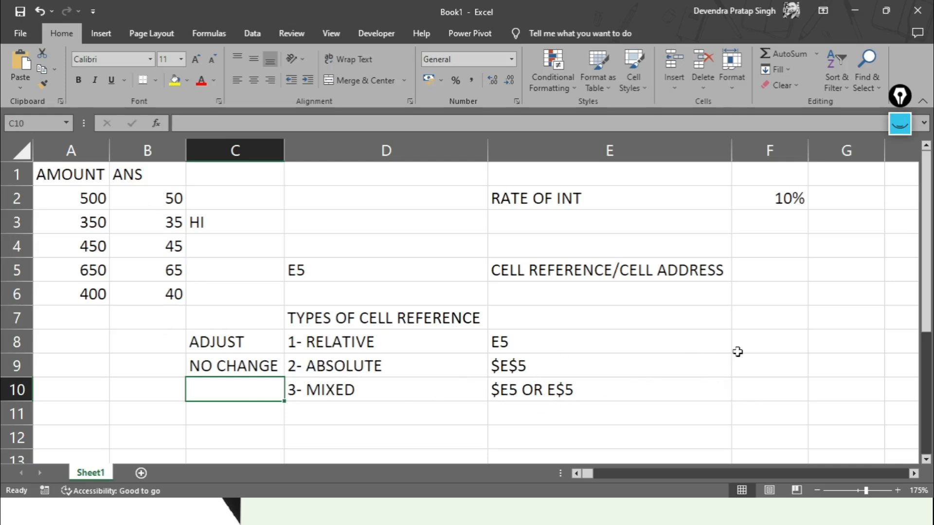
# Step: Merge and center cells F8 to F10, enter F4 in the merged cell and align it vertically to the middle
pyautogui.moveTo(746, 344); pyautogui.dragTo(755, 384)
pyautogui.click(377, 78)
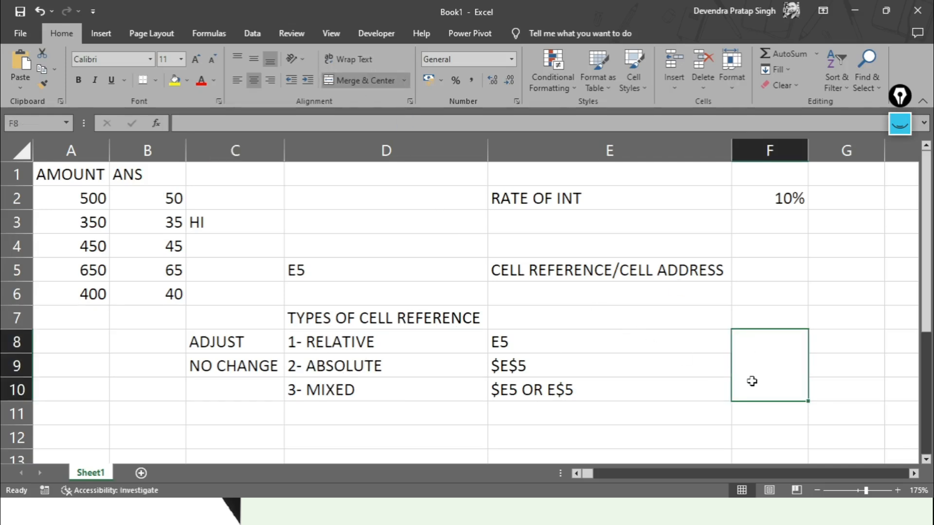
pyautogui.write('F')
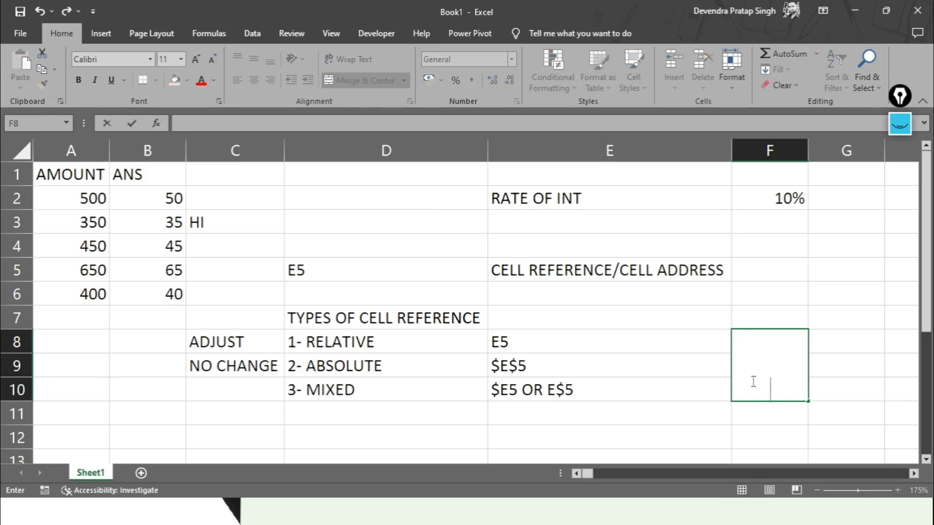
pyautogui.write('4')
pyautogui.press('Return')
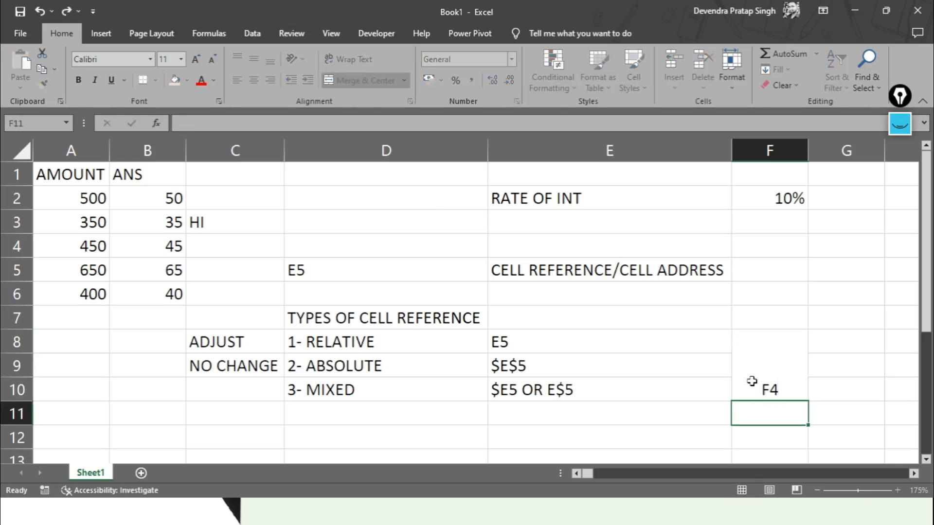
pyautogui.click(752, 381)
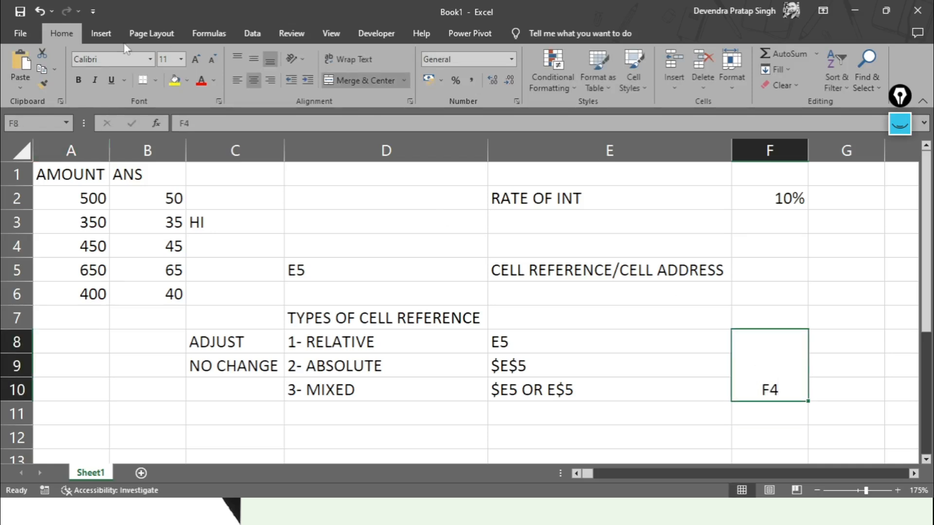
pyautogui.click(258, 59)
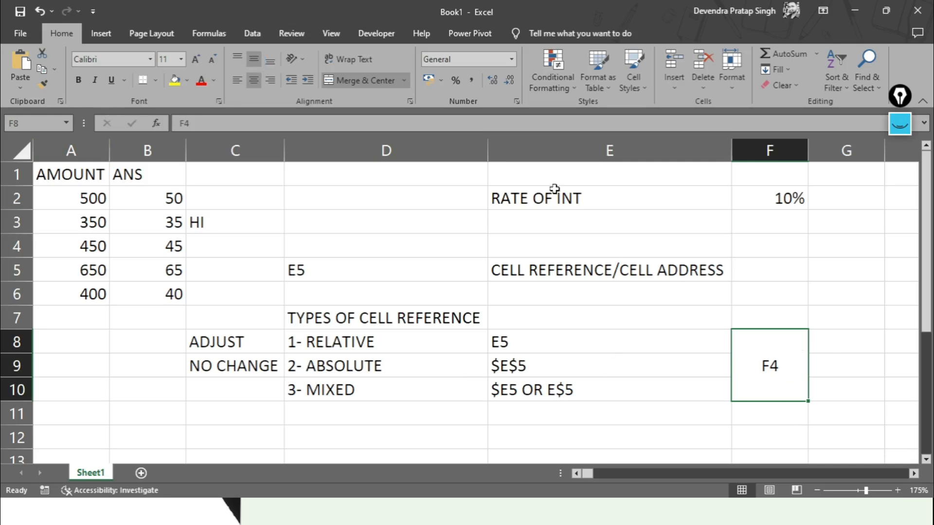
# Step: Enter =E5 in cell D5 and cycle its reference through the absolute and mixed forms back to relative
pyautogui.click(299, 269)
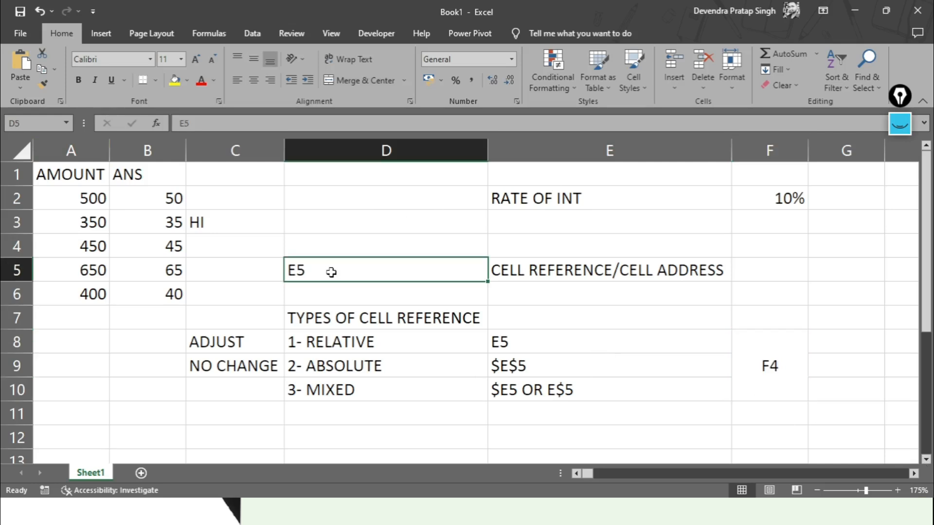
pyautogui.write('=')
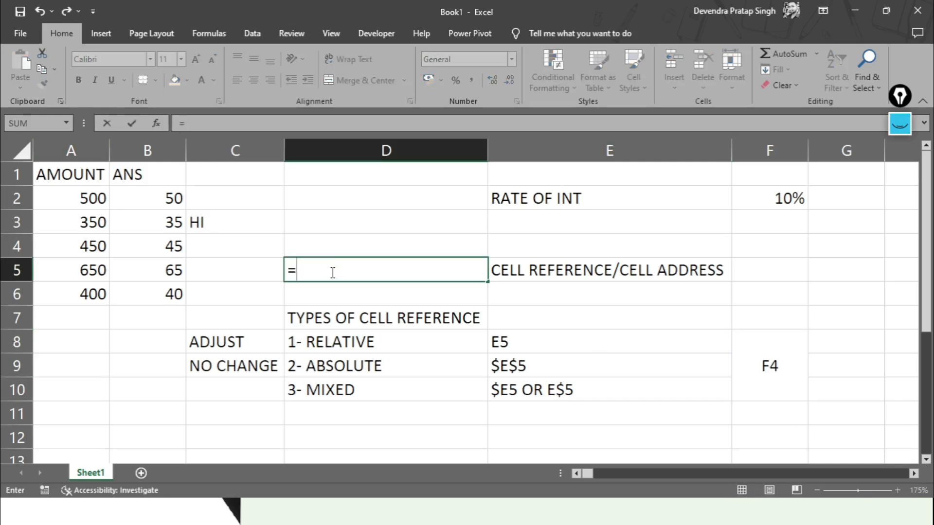
pyautogui.write('E5')
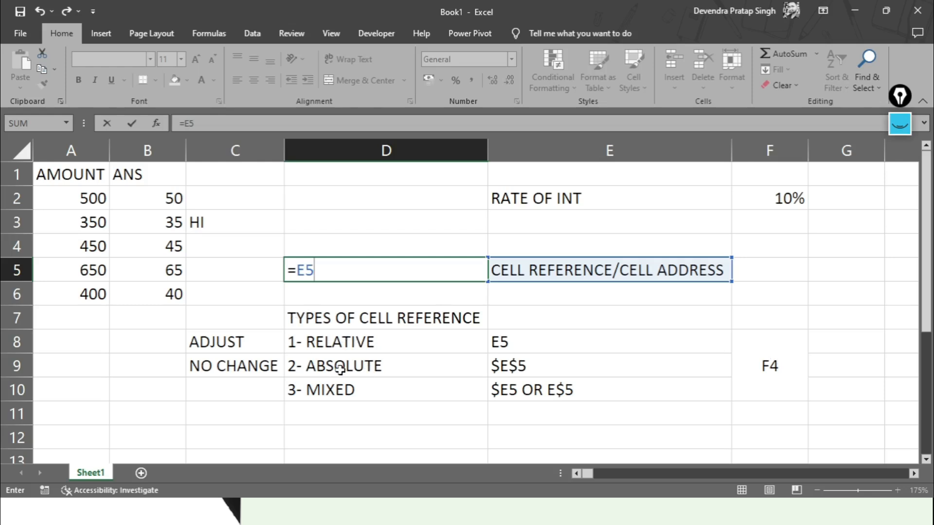
pyautogui.press('F4')
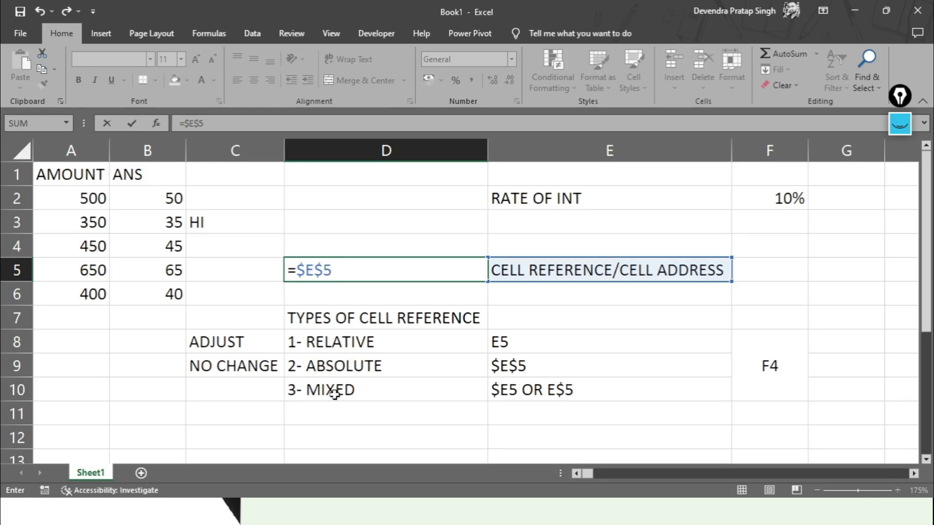
pyautogui.press('F4')
pyautogui.press('F4')
pyautogui.press('F4')
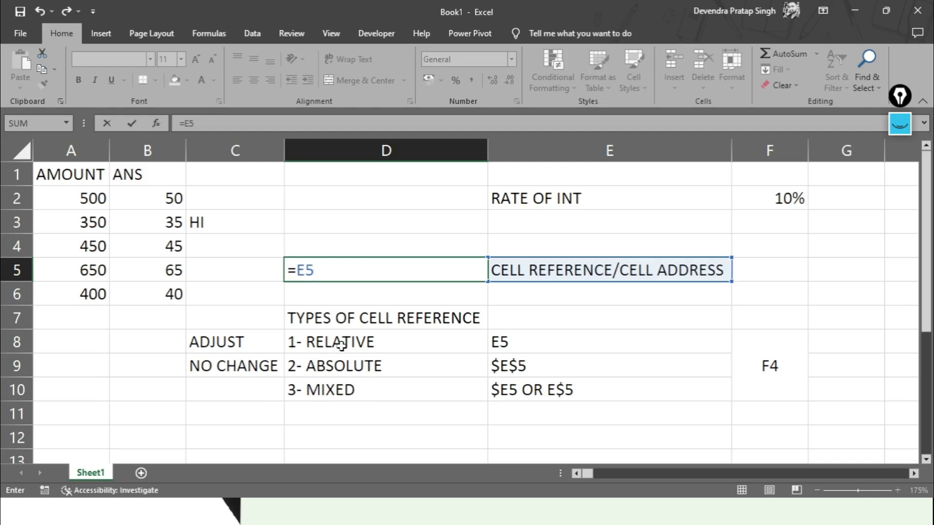
# Step: Erase the formula to leave cell D5 empty, and select the three reference types in D8 to D10
pyautogui.press('BackSpace')
pyautogui.press('BackSpace')
pyautogui.press('BackSpace')
pyautogui.press('Return')
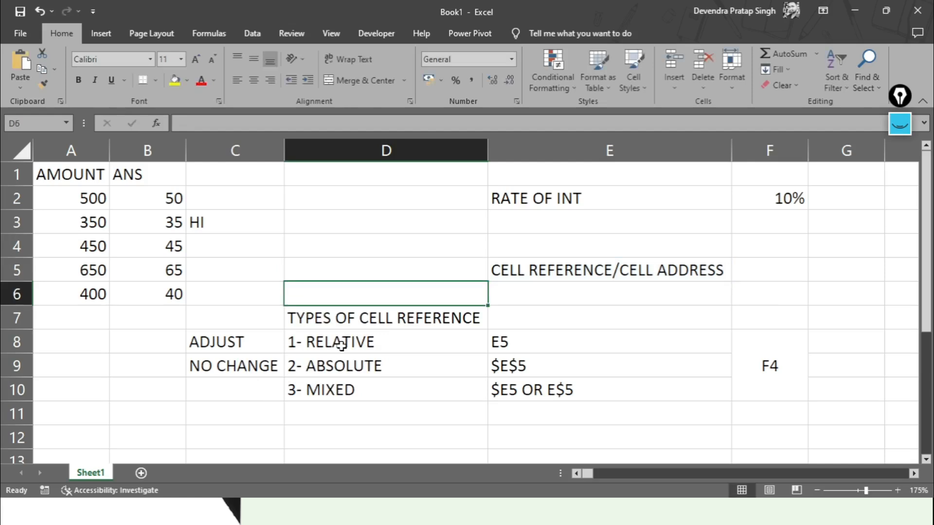
pyautogui.click(248, 229)
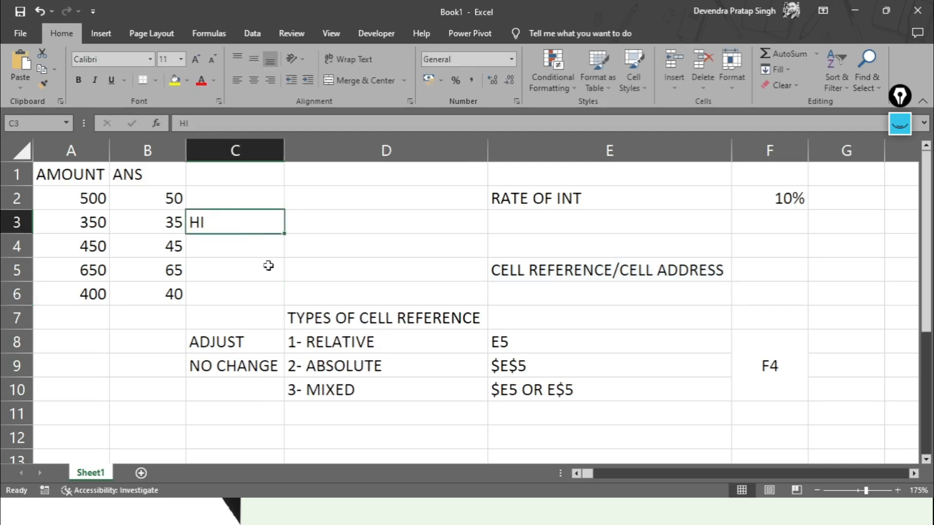
pyautogui.moveTo(352, 344); pyautogui.dragTo(351, 394)
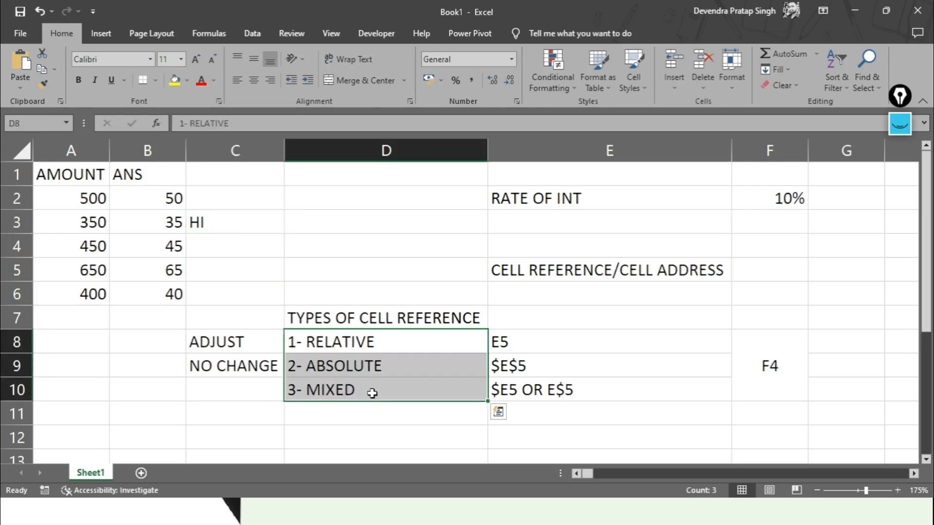
# Step: Switch to the Basic Terms of Excel slide and place the expanded annotation toolbar along the slide's left edge
pyautogui.hotkey('alt', 'Tab')
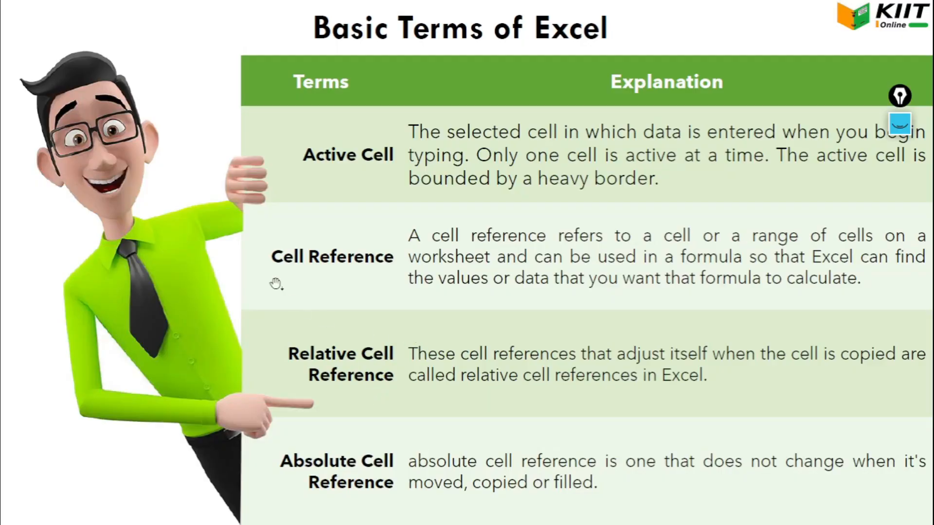
pyautogui.click(901, 99)
pyautogui.moveTo(901, 99)
pyautogui.mouseDown()
pyautogui.moveTo(2, 124)
pyautogui.moveTo(32, 206)
pyautogui.mouseUp()
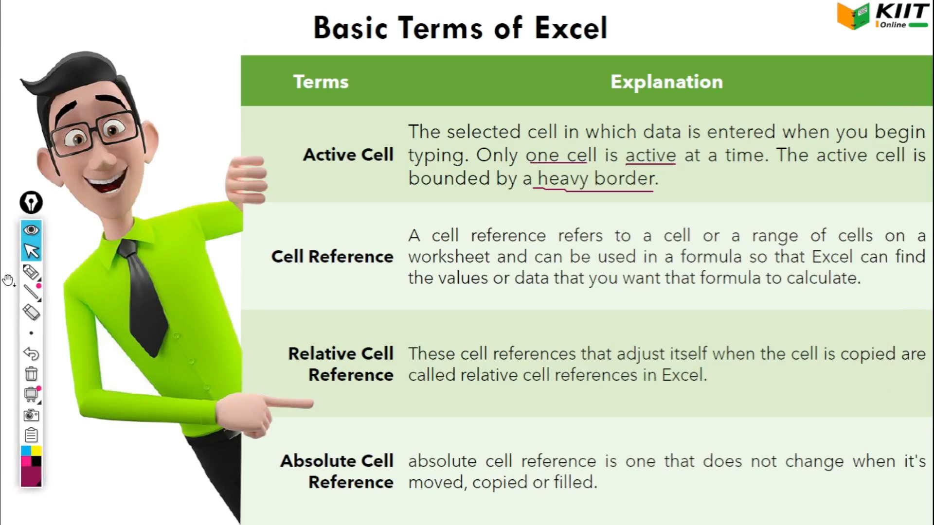
# Step: Underline the term Cell Reference and the words "reference refers" and "cell" in its explanation with the annotation pen
pyautogui.click(32, 278)
pyautogui.moveTo(263, 266); pyautogui.dragTo(377, 274)
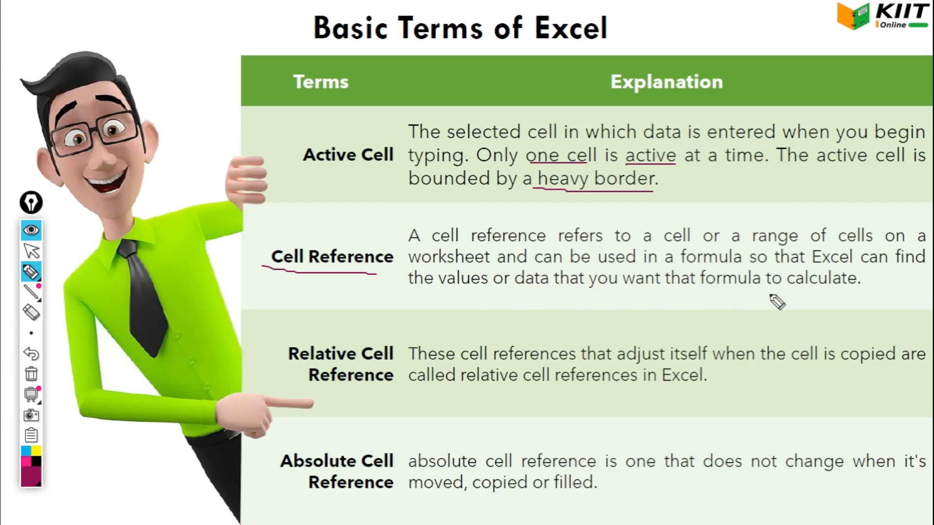
pyautogui.moveTo(491, 245); pyautogui.dragTo(603, 249)
pyautogui.moveTo(663, 243); pyautogui.dragTo(680, 242)
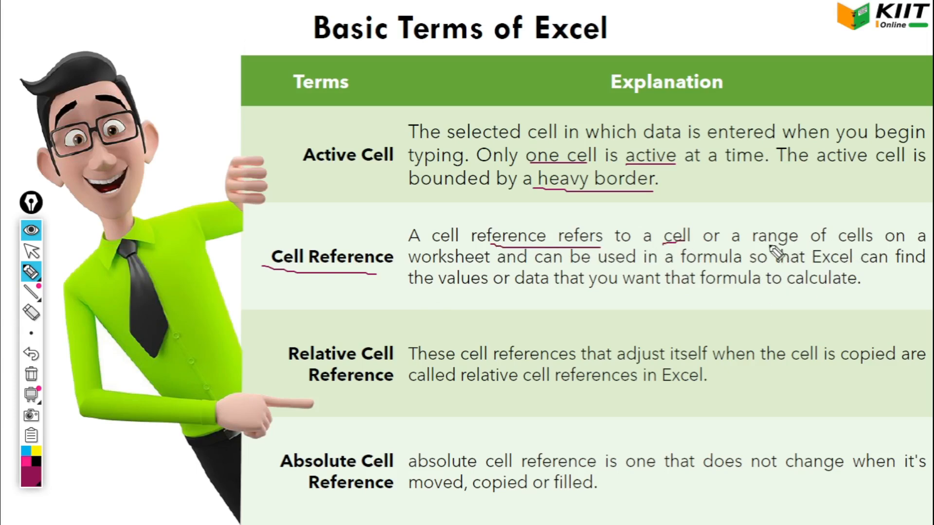